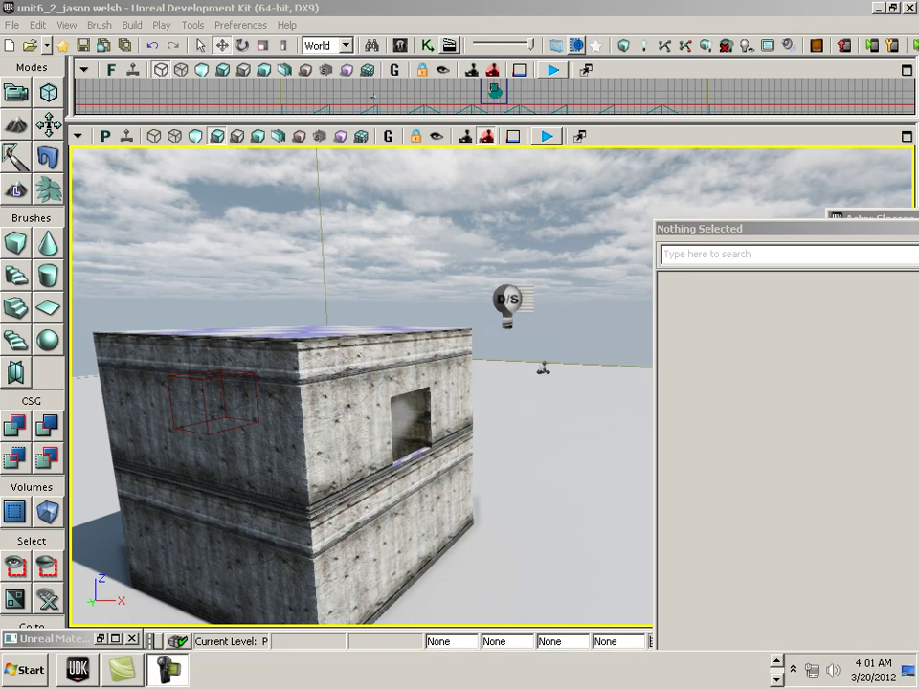
Add a SkyLight actor from the Actor Classes list to the ground beside the concrete building, and clear the browser window off the view.
{"action": "left_click_drag", "start_coordinate": [430, 339], "coordinate": [353, 372]}
{"action": "left_click", "coordinate": [401, 45]}
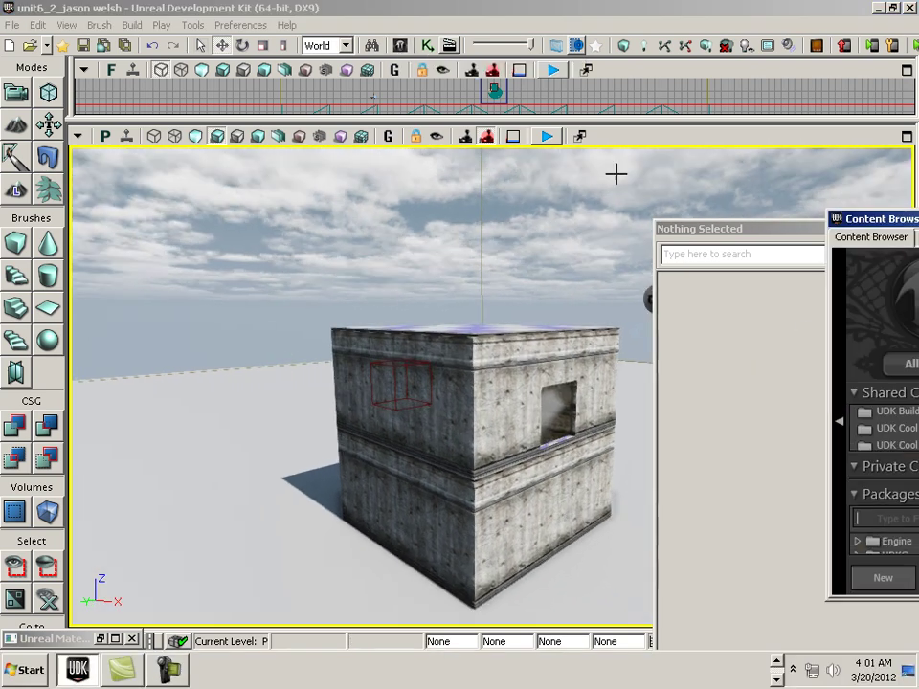
{"action": "left_click_drag", "start_coordinate": [882, 224], "coordinate": [598, 117]}
{"action": "left_click", "coordinate": [780, 203]}
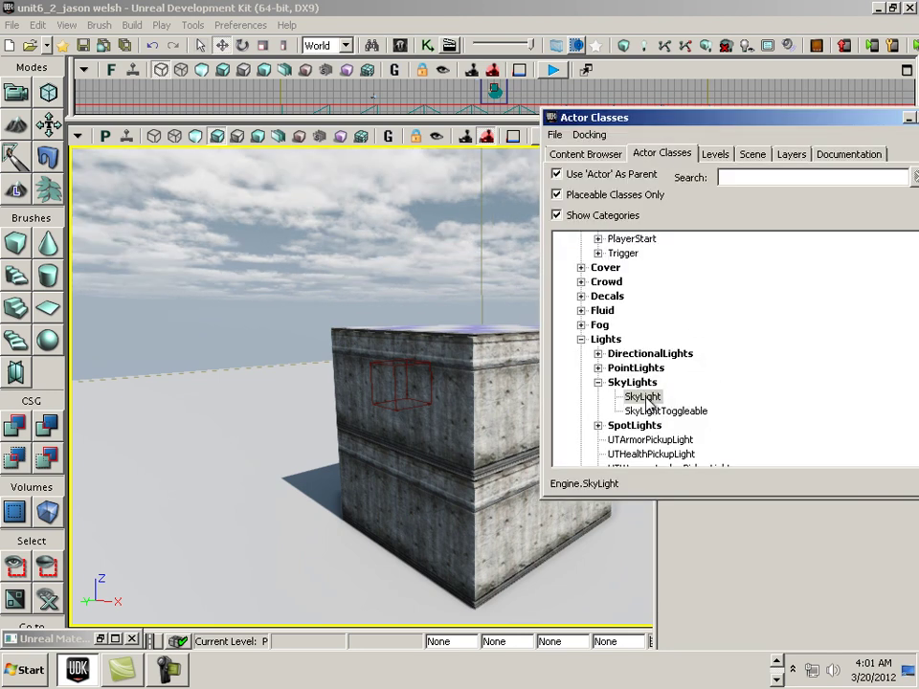
{"action": "left_click_drag", "start_coordinate": [207, 384], "coordinate": [670, 421]}
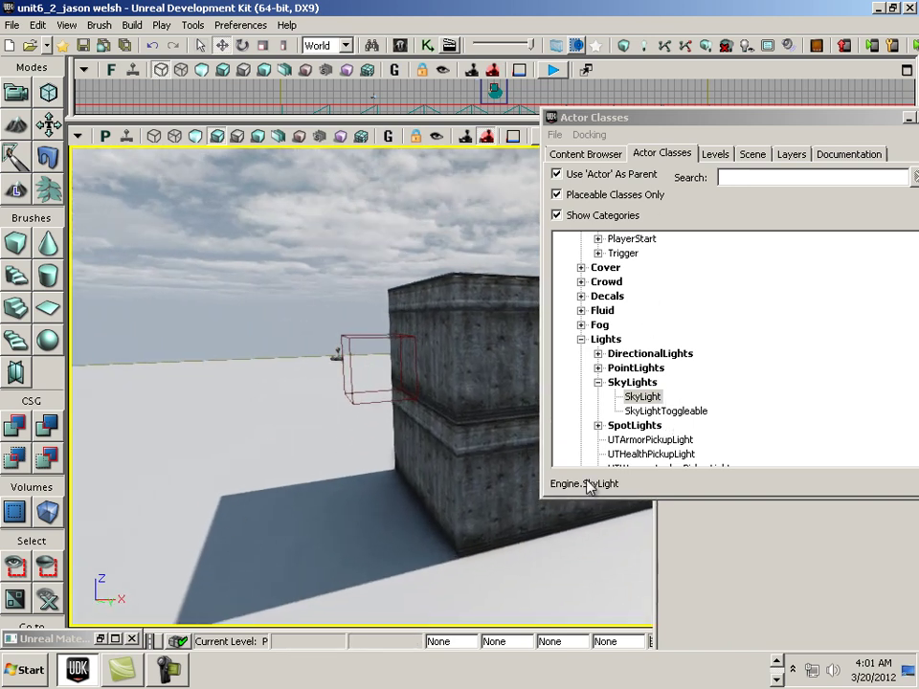
{"action": "left_click", "coordinate": [642, 396]}
{"action": "left_click_drag", "start_coordinate": [645, 399], "coordinate": [293, 326]}
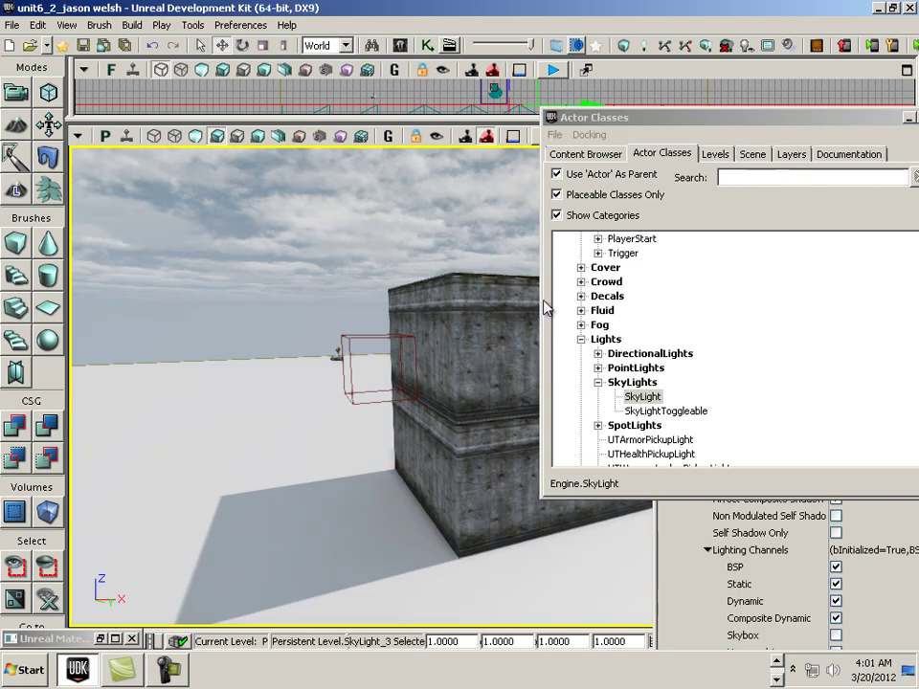
{"action": "left_click_drag", "start_coordinate": [631, 118], "coordinate": [917, 312]}
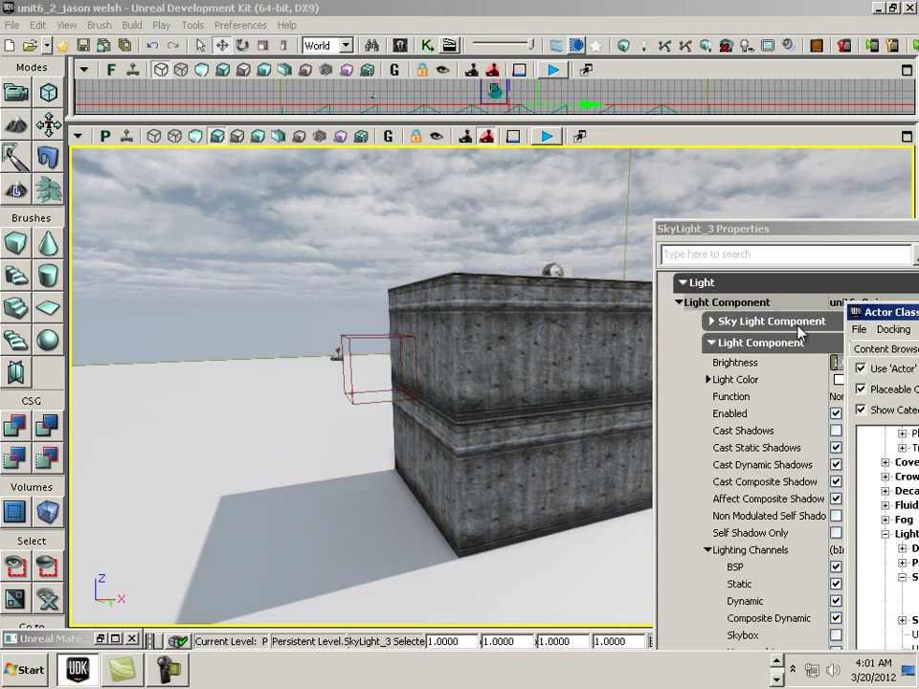
Locate the new sky light through the Find Actors search, jump the views to it, and move the search window aside.
{"action": "left_click_drag", "start_coordinate": [455, 355], "coordinate": [511, 132]}
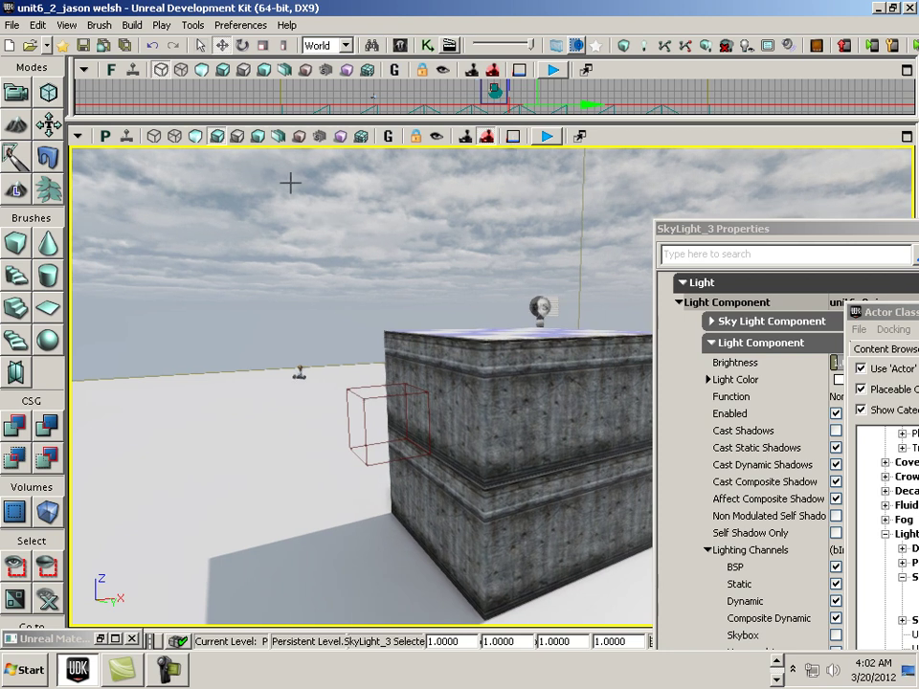
{"action": "left_click", "coordinate": [12, 25]}
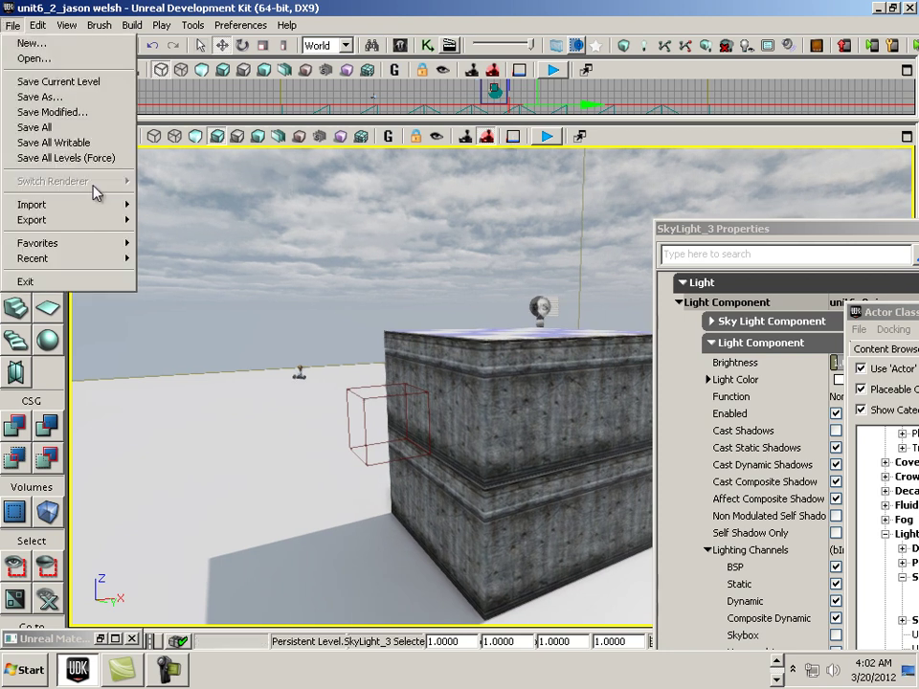
{"action": "mouse_move", "coordinate": [37, 25]}
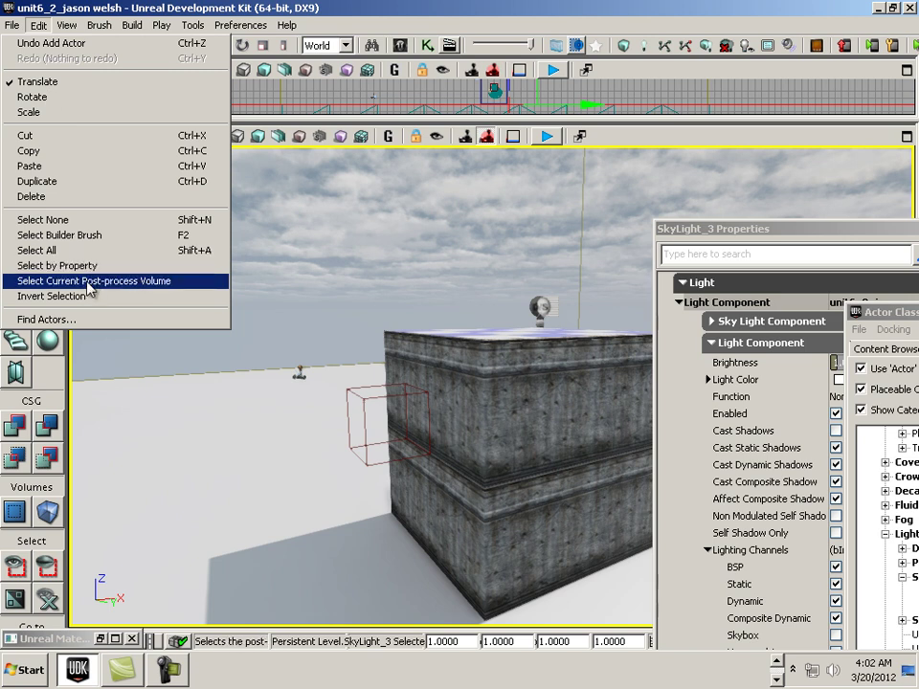
{"action": "left_click", "coordinate": [93, 319]}
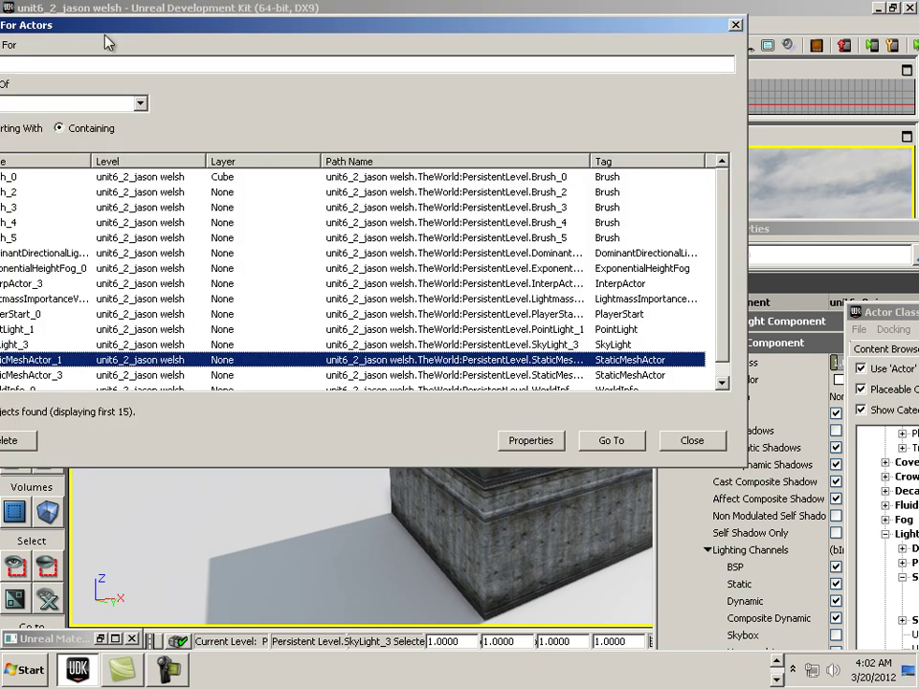
{"action": "left_click_drag", "start_coordinate": [105, 29], "coordinate": [265, 17]}
{"action": "scroll", "coordinate": [177, 305], "scroll_direction": "down", "scroll_amount": 1}
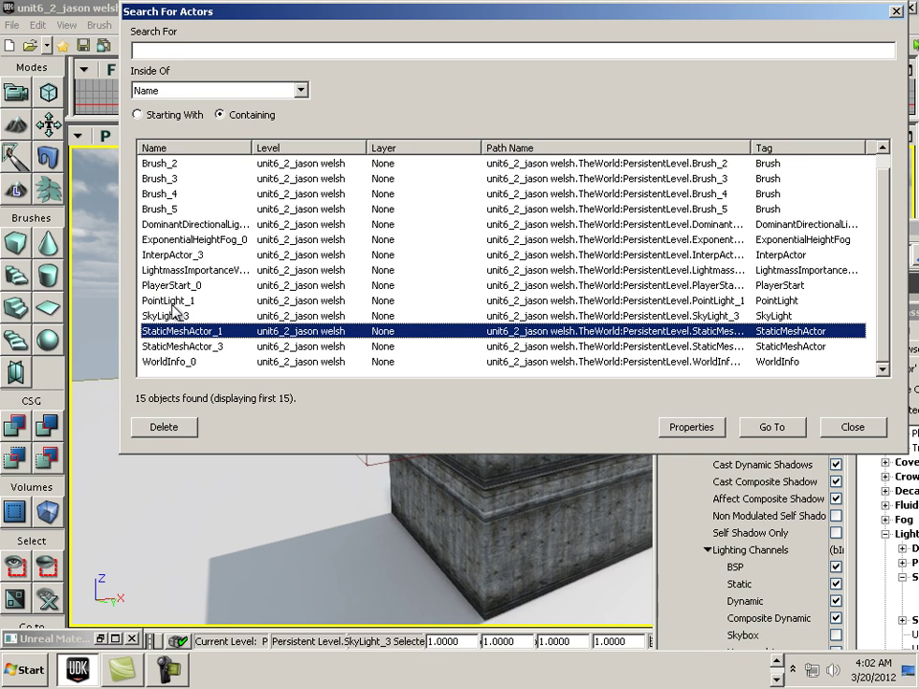
{"action": "double_click", "coordinate": [178, 316]}
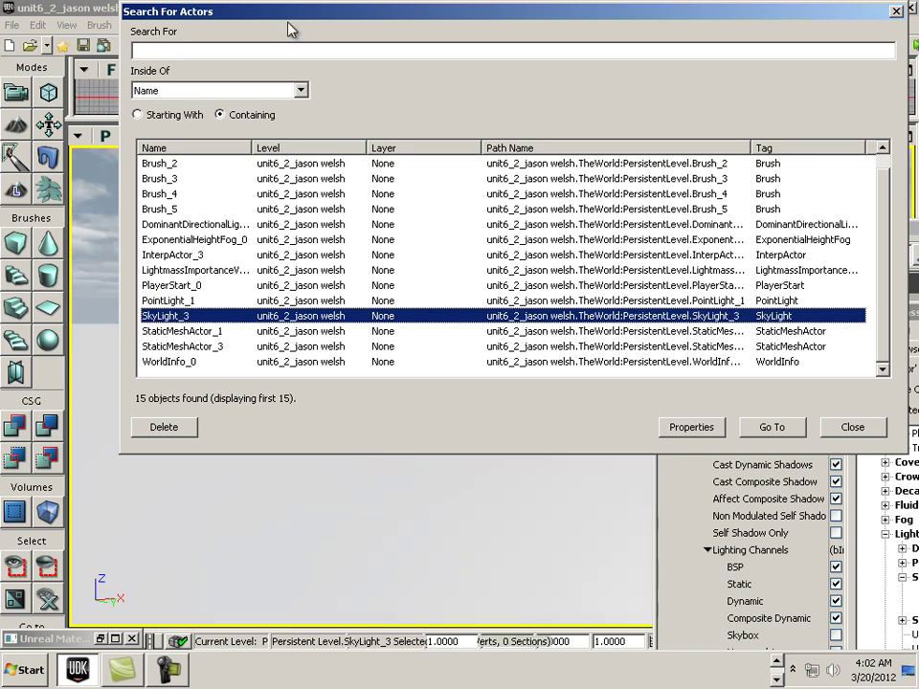
{"action": "left_click_drag", "start_coordinate": [279, 14], "coordinate": [916, 182]}
{"action": "left_click_drag", "start_coordinate": [485, 440], "coordinate": [182, 284]}
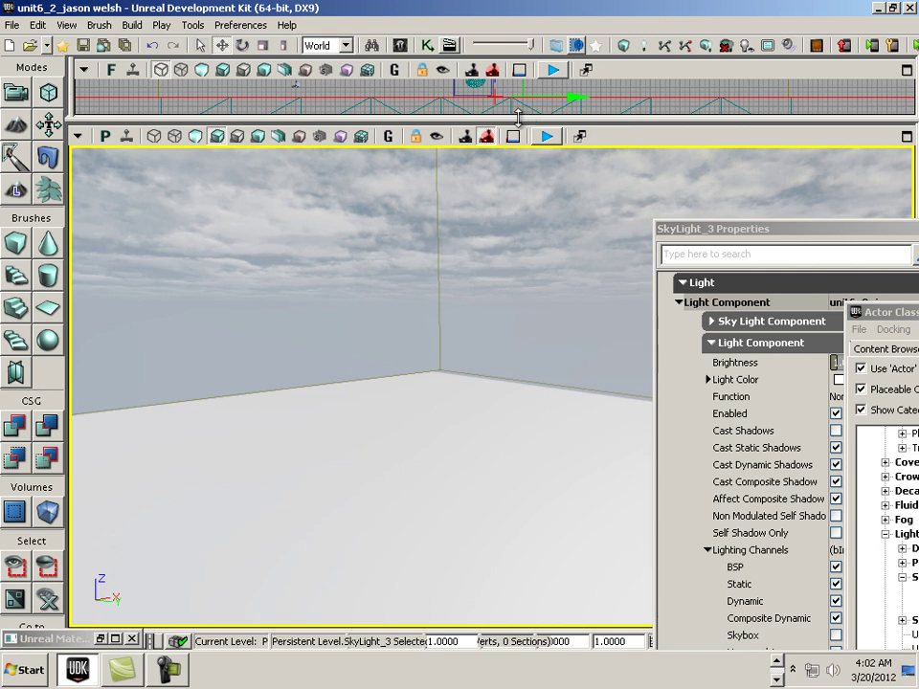
Enlarge the front viewport, raise the sky light above the building's height, and shift it along the Y axis until it is over the building.
{"action": "left_click_drag", "start_coordinate": [518, 117], "coordinate": [498, 489]}
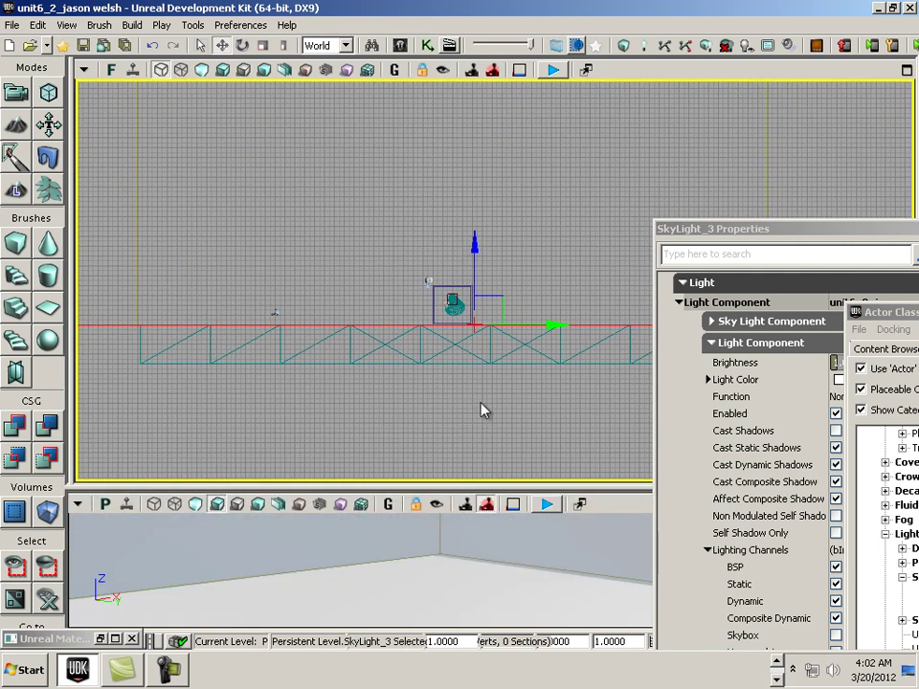
{"action": "left_click_drag", "start_coordinate": [479, 251], "coordinate": [485, 181]}
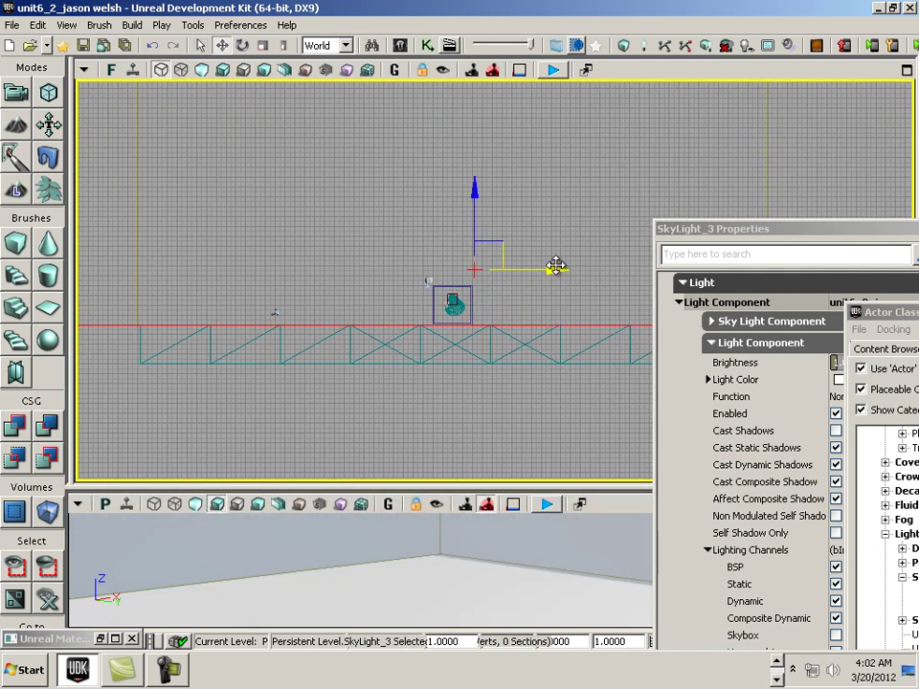
{"action": "middle_click_drag", "start_coordinate": [556, 266], "coordinate": [524, 270]}
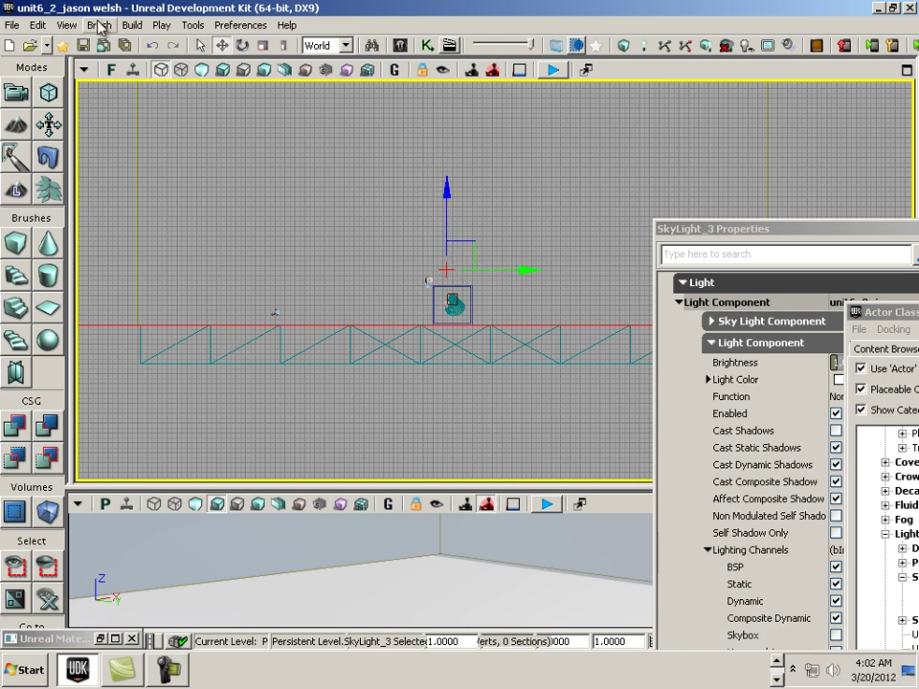
Set the viewport configuration to 2x2 Split and widen the front and top viewports.
{"action": "left_click", "coordinate": [38, 25]}
{"action": "mouse_move", "coordinate": [66, 25]}
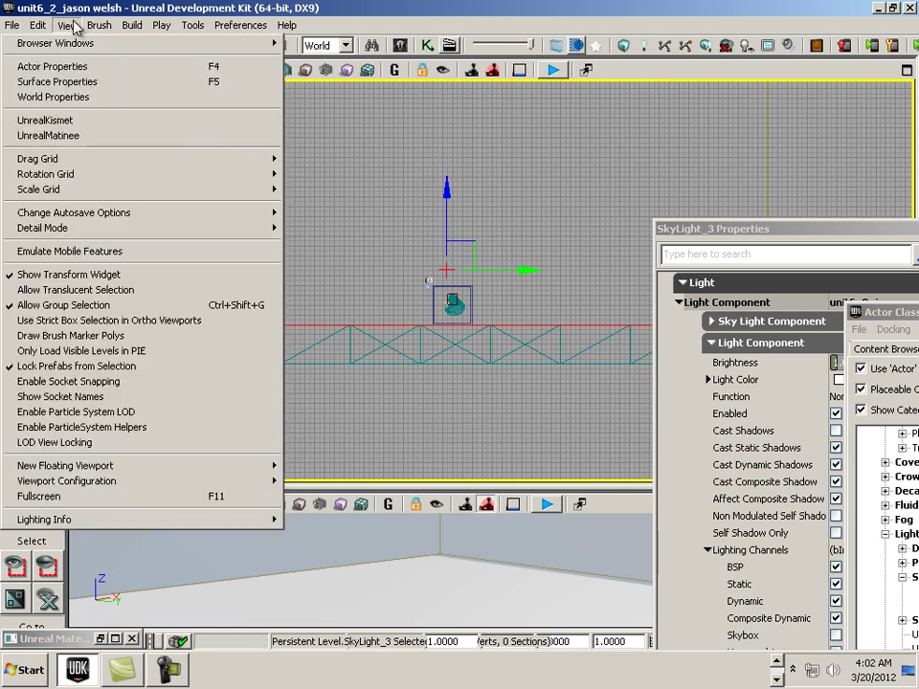
{"action": "mouse_move", "coordinate": [98, 484]}
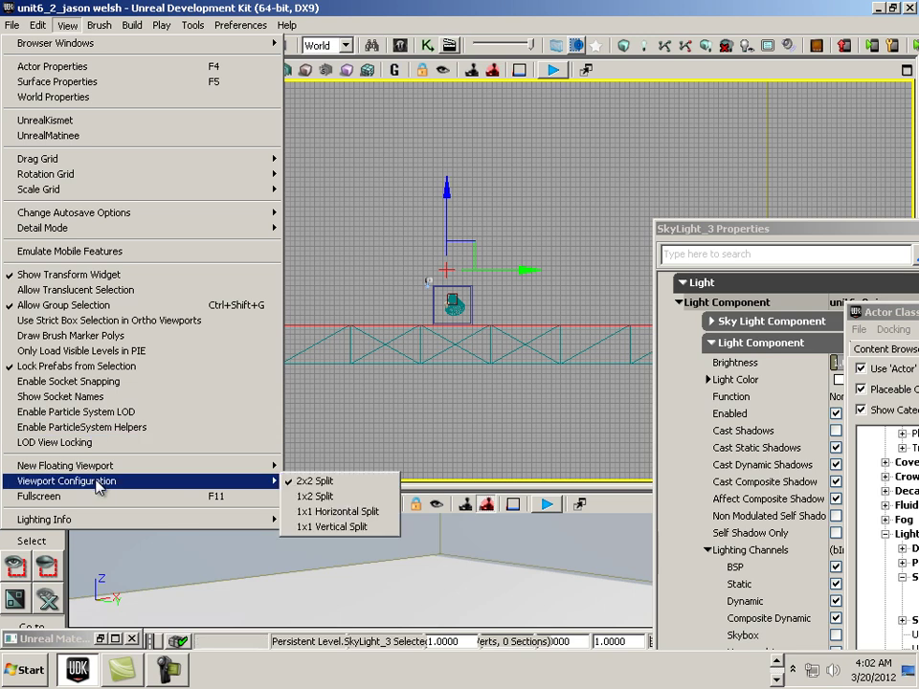
{"action": "left_click", "coordinate": [297, 483]}
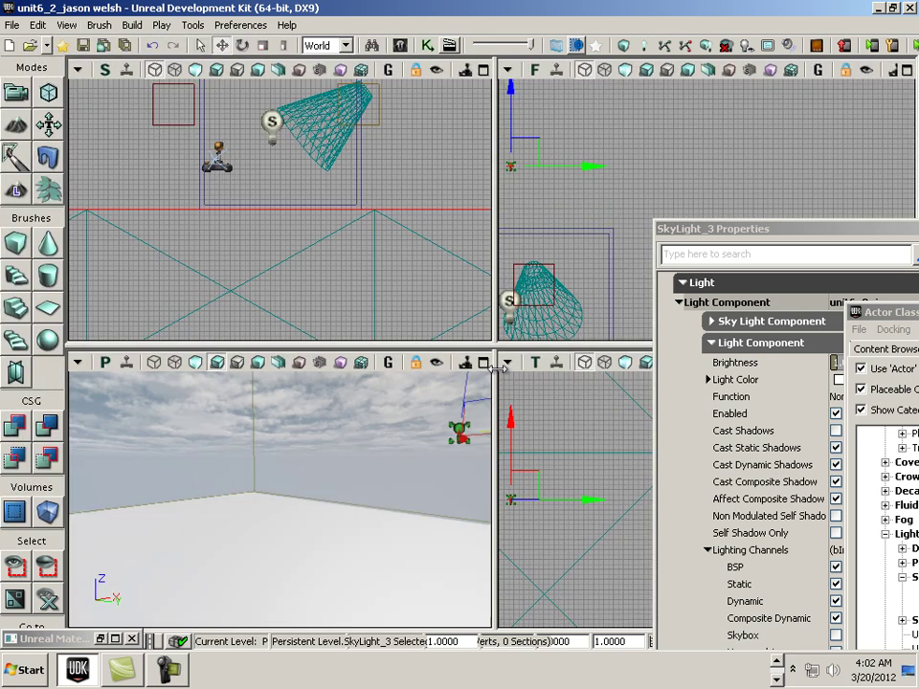
{"action": "left_click_drag", "start_coordinate": [496, 368], "coordinate": [427, 369]}
Lower the sky light in the front view to the height of the builder brush and shift it along positive Y.
{"action": "left_click", "coordinate": [434, 180]}
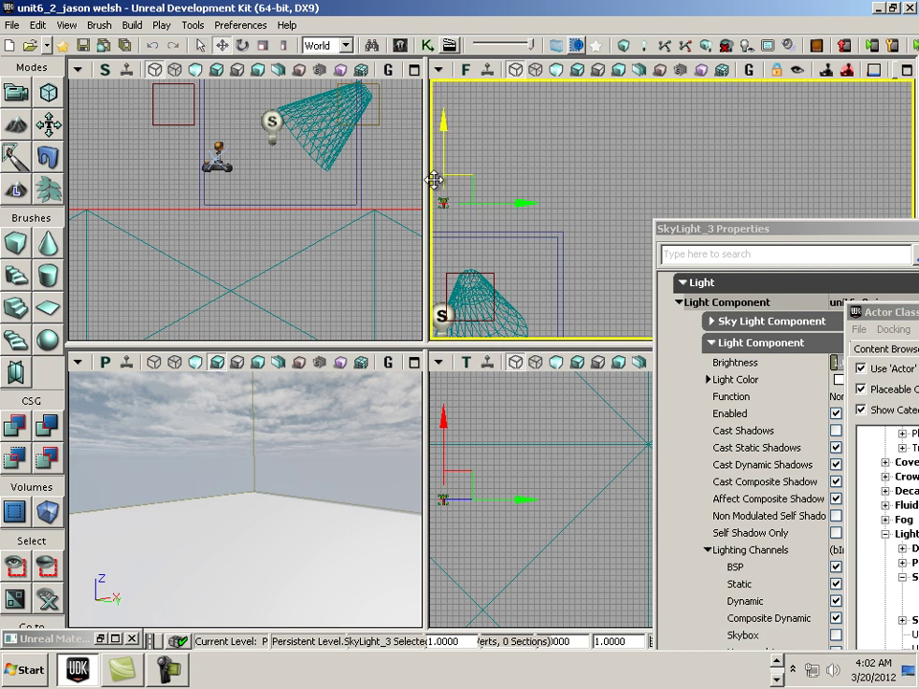
{"action": "left_click_drag", "start_coordinate": [433, 180], "coordinate": [431, 261]}
{"action": "left_click_drag", "start_coordinate": [516, 308], "coordinate": [543, 306]}
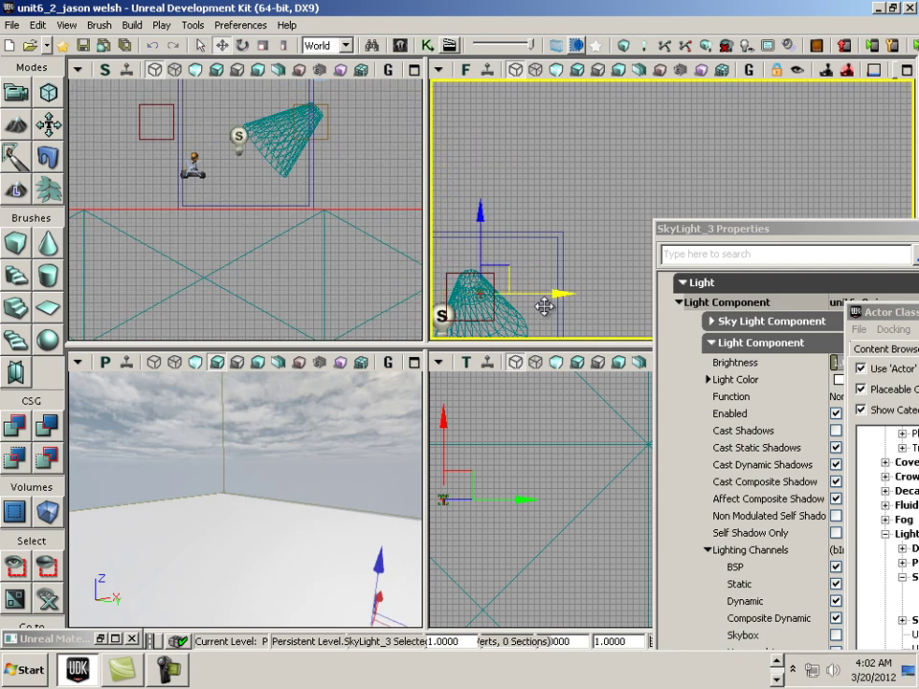
Enlarge the perspective and top viewports and move the sky light in the negative X direction.
{"action": "left_click_drag", "start_coordinate": [433, 346], "coordinate": [434, 112]}
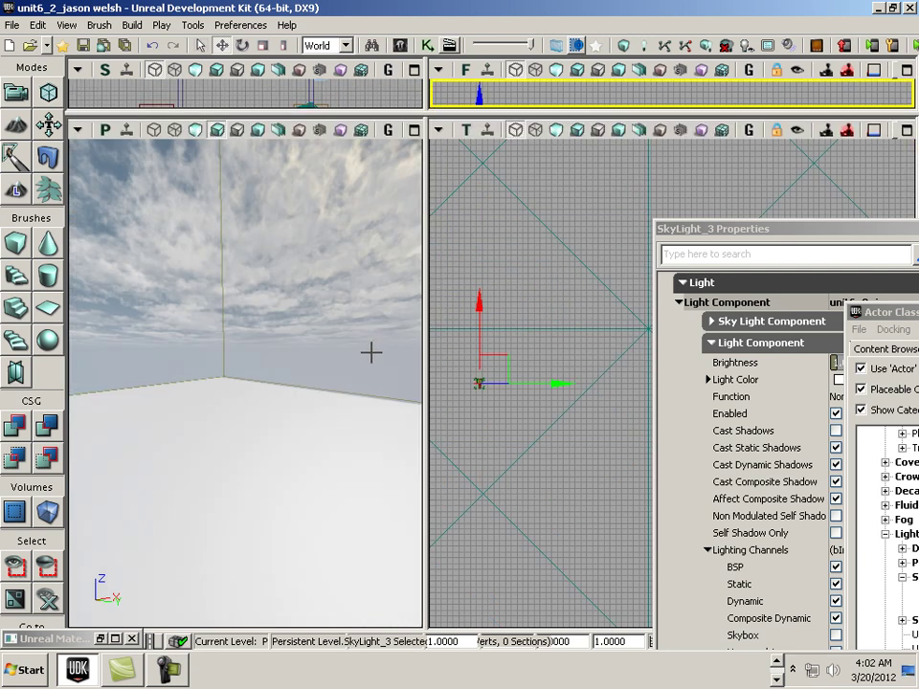
{"action": "mouse_move", "coordinate": [371, 352]}
{"action": "left_mouse_down"}
{"action": "mouse_move", "coordinate": [396, 357]}
{"action": "mouse_move", "coordinate": [392, 592]}
{"action": "mouse_move", "coordinate": [290, 307]}
{"action": "mouse_move", "coordinate": [422, 543]}
{"action": "mouse_move", "coordinate": [381, 562]}
{"action": "mouse_move", "coordinate": [416, 273]}
{"action": "mouse_move", "coordinate": [352, 375]}
{"action": "mouse_move", "coordinate": [373, 262]}
{"action": "mouse_move", "coordinate": [417, 279]}
{"action": "mouse_move", "coordinate": [354, 349]}
{"action": "left_mouse_up"}
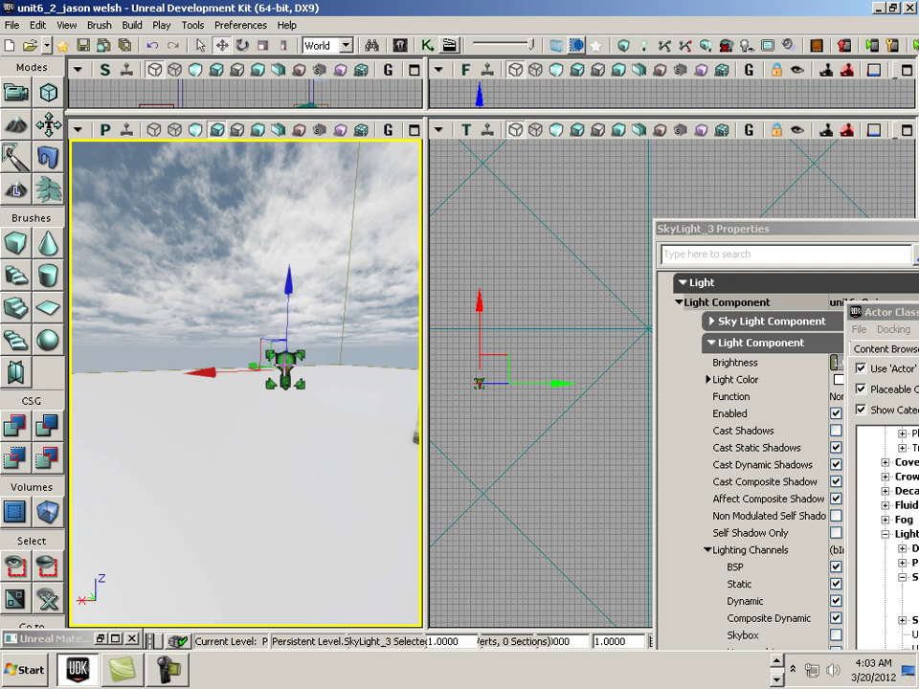
{"action": "left_click_drag", "start_coordinate": [215, 369], "coordinate": [311, 371]}
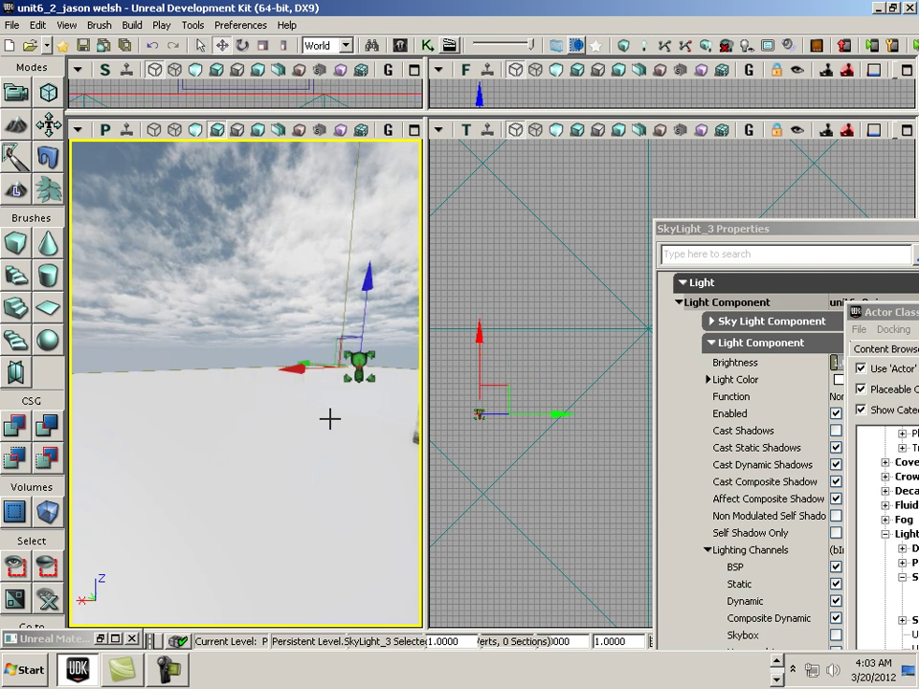
{"action": "left_click_drag", "start_coordinate": [328, 418], "coordinate": [396, 422]}
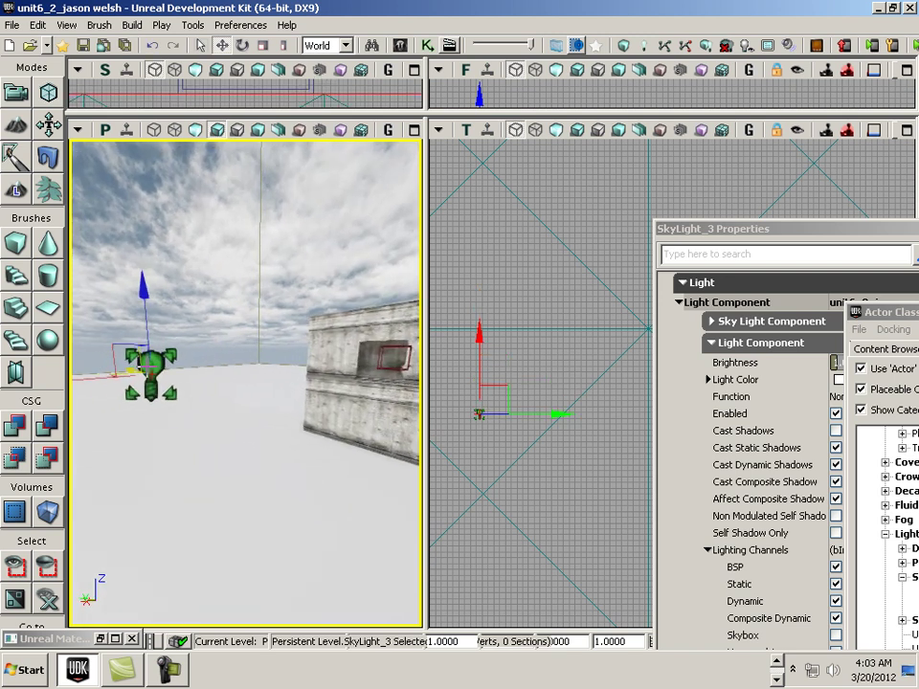
Open the sky light's properties, collapse its Light Component settings, and expose the Display settings.
{"action": "double_click", "coordinate": [157, 364]}
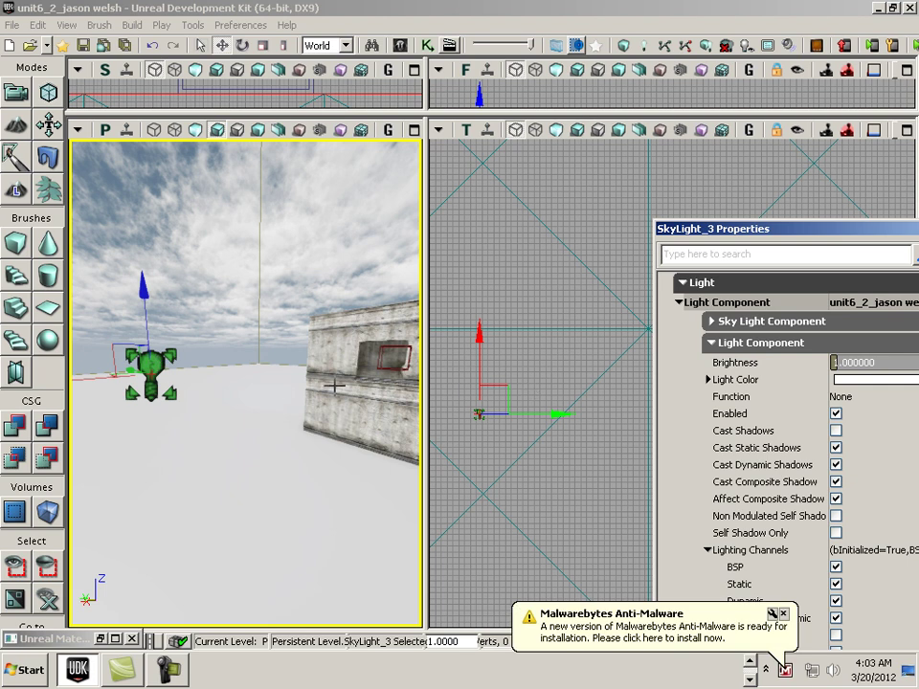
{"action": "left_click_drag", "start_coordinate": [771, 233], "coordinate": [446, 80]}
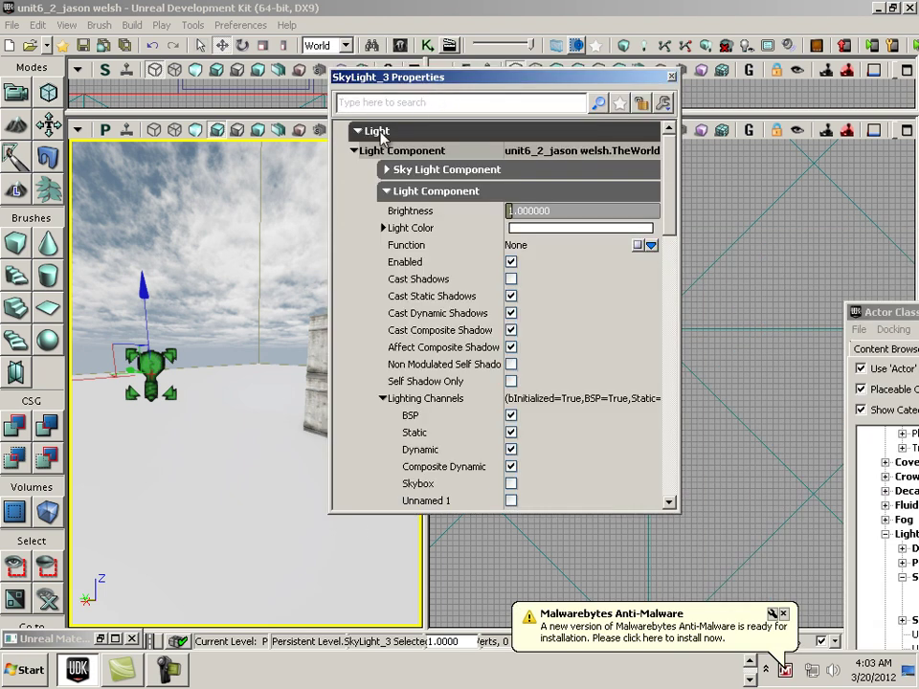
{"action": "left_click", "coordinate": [354, 152]}
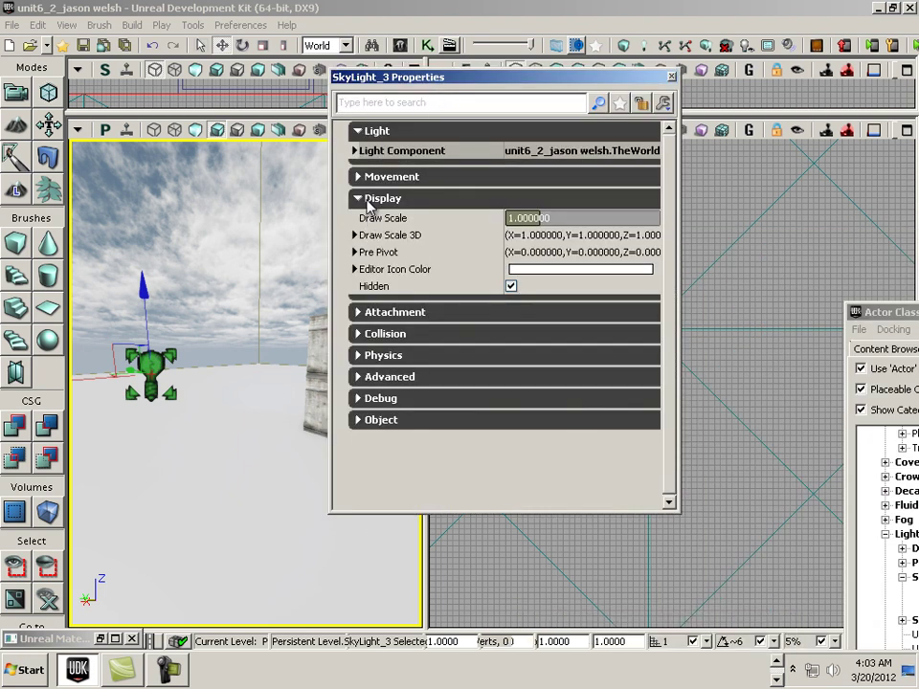
Set the sky light's Draw Scale to 25 and inspect the enlarged icon from farther away.
{"action": "left_click", "coordinate": [534, 220]}
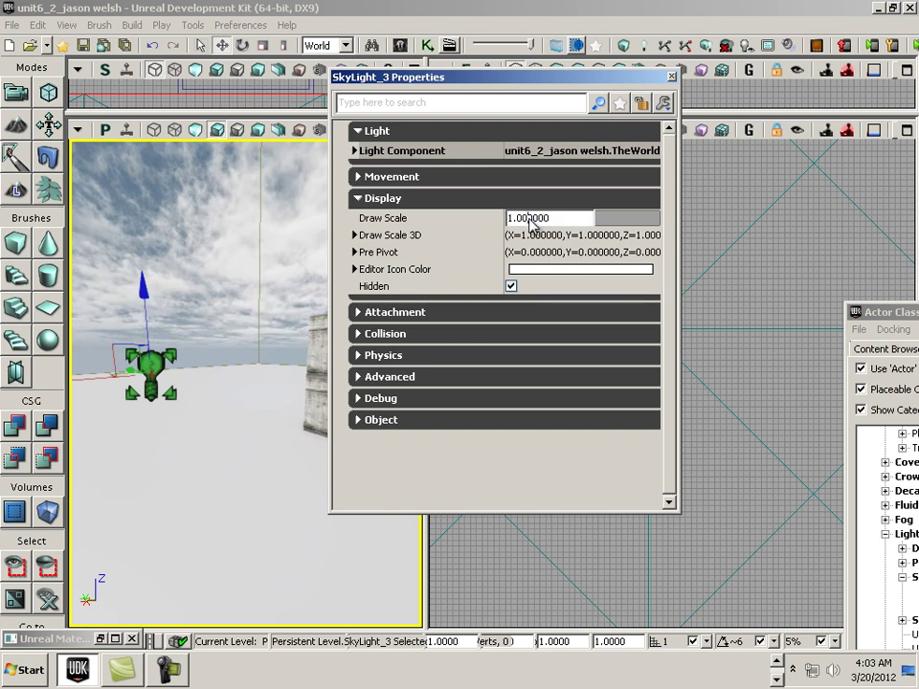
{"action": "left_click_drag", "start_coordinate": [551, 221], "coordinate": [476, 217]}
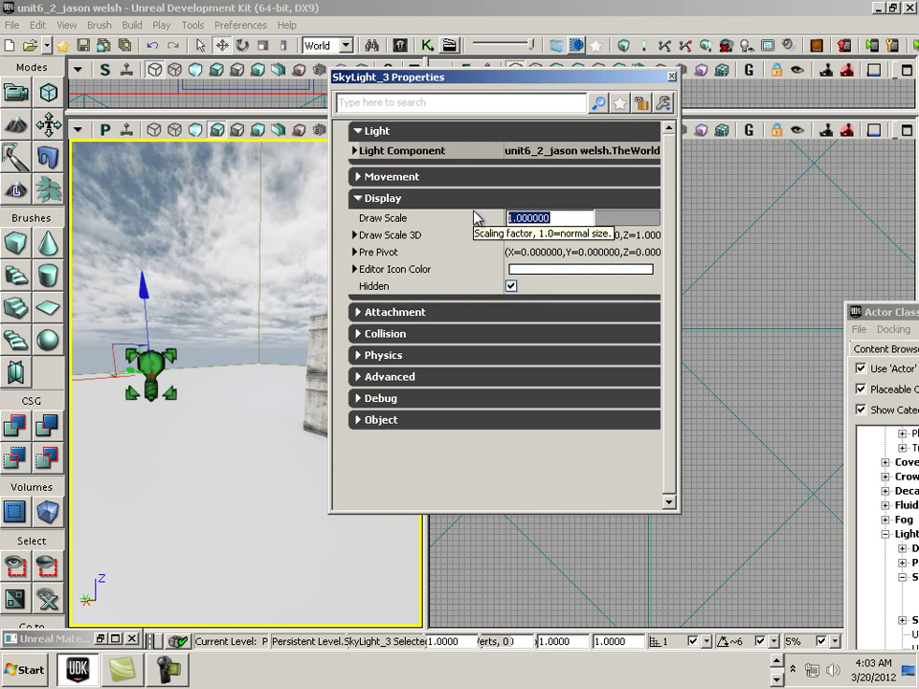
{"action": "type", "text": "25"}
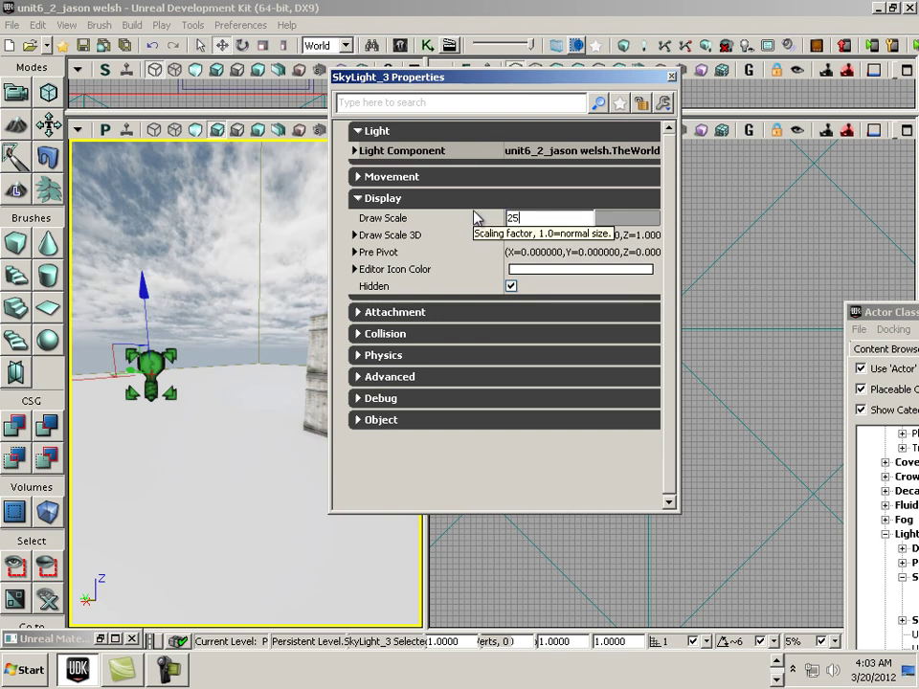
{"action": "key", "text": "Return"}
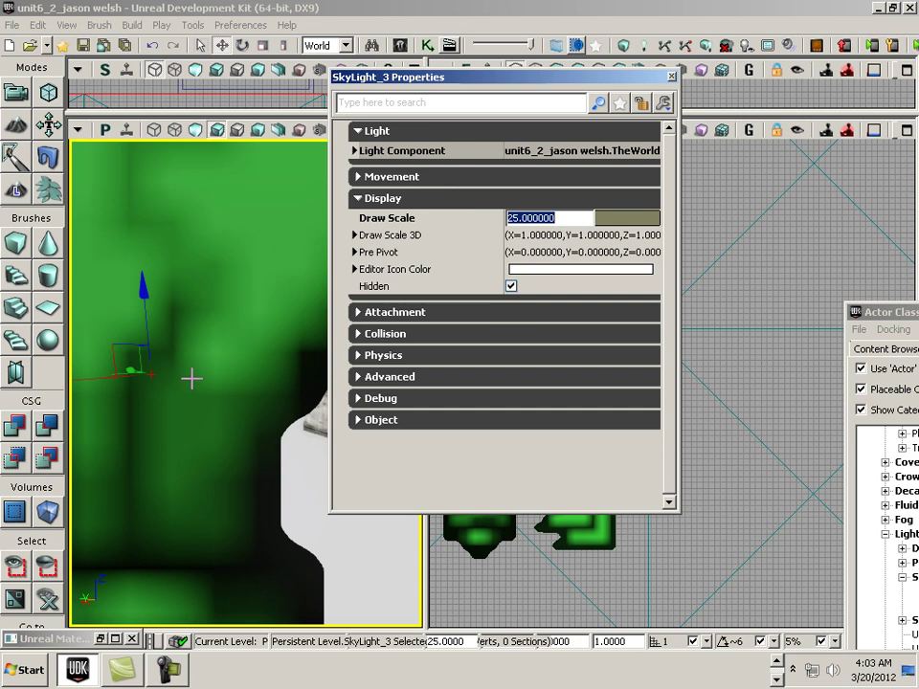
{"action": "left_click", "coordinate": [176, 421]}
{"action": "scroll", "coordinate": [176, 421], "scroll_direction": "up", "scroll_amount": 1}
{"action": "scroll", "coordinate": [272, 323], "scroll_direction": "down", "scroll_amount": 12}
{"action": "scroll", "coordinate": [312, 271], "scroll_direction": "down", "scroll_amount": 2}
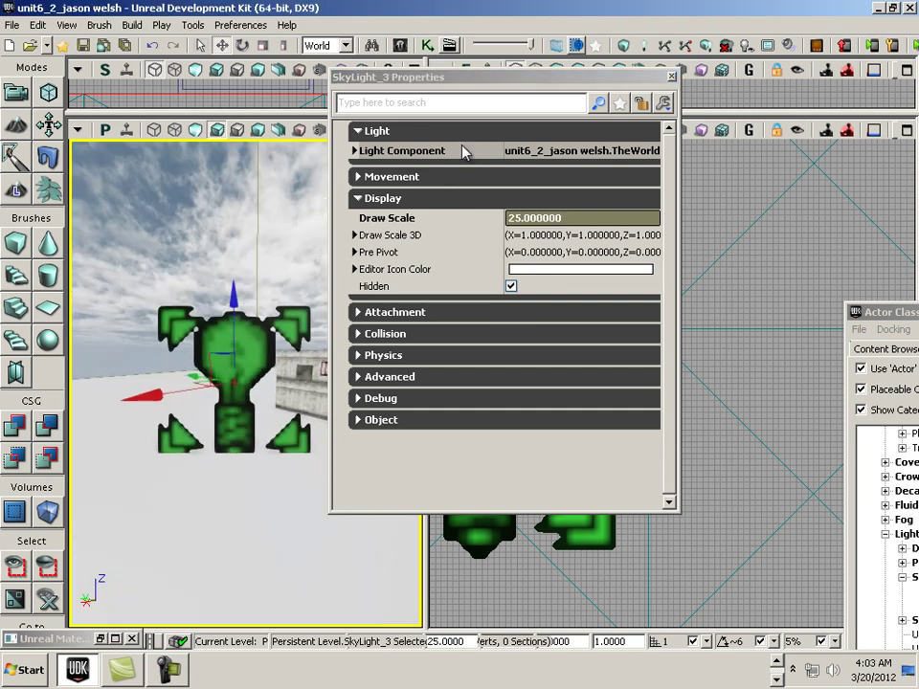
Set the sky light's Draw Scale to 10, with the properties window moved clear of the perspective view.
{"action": "left_click_drag", "start_coordinate": [447, 83], "coordinate": [648, 230]}
{"action": "left_click_drag", "start_coordinate": [270, 473], "coordinate": [291, 440]}
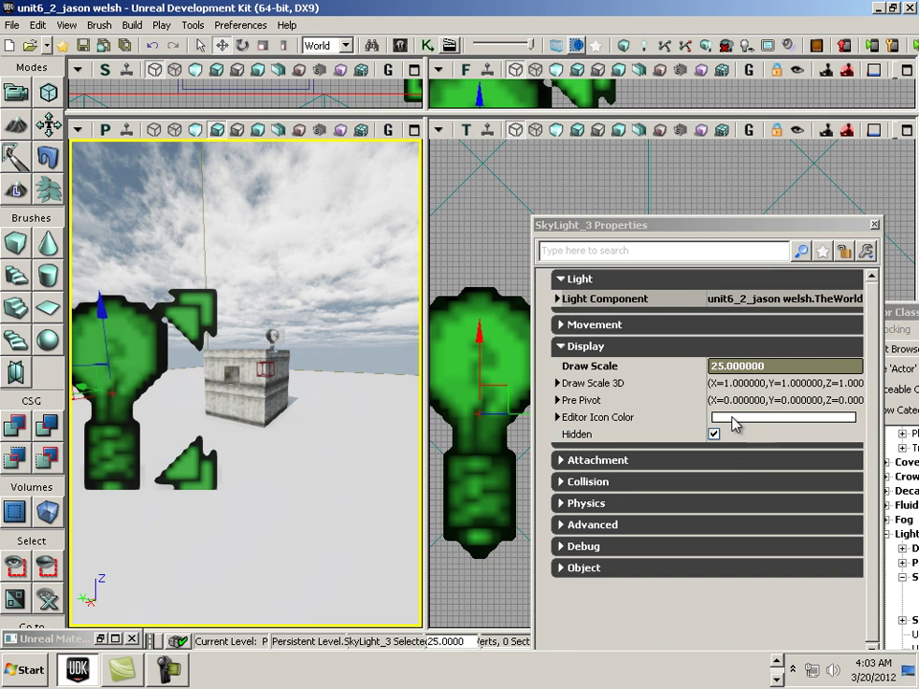
{"action": "left_click", "coordinate": [756, 366]}
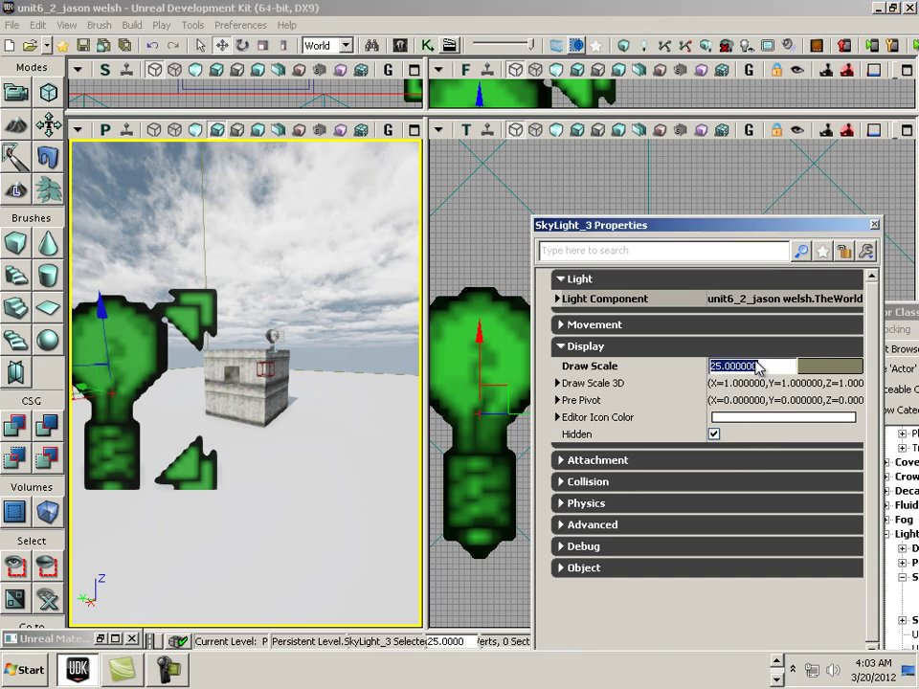
{"action": "type", "text": "10"}
{"action": "key", "text": "Return"}
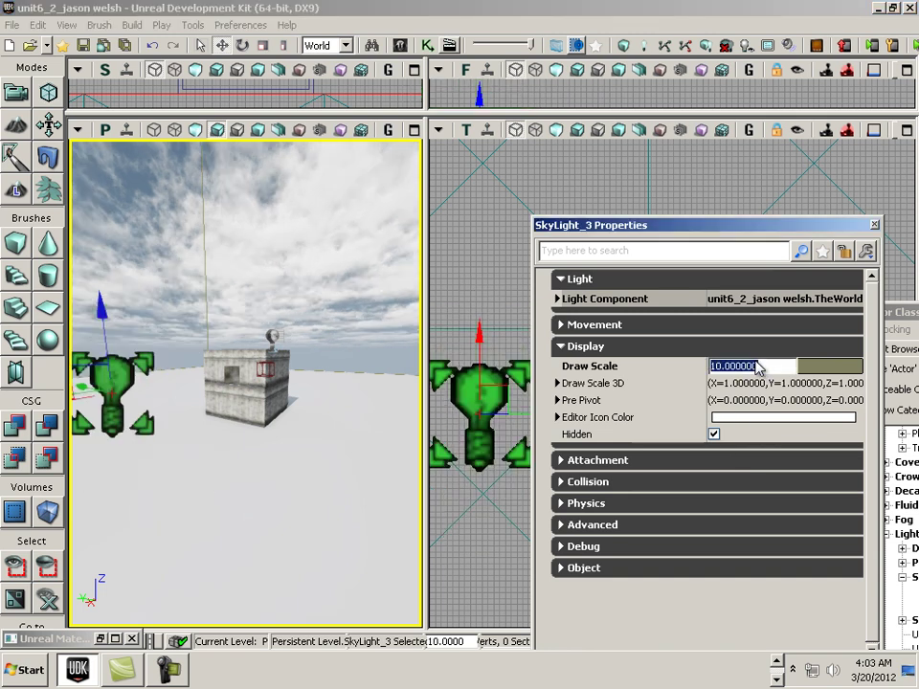
Set the dominant directional light's Draw Scale to 5 in its Display settings and inspect the enlarged icon beside the building.
{"action": "left_click_drag", "start_coordinate": [284, 391], "coordinate": [255, 391]}
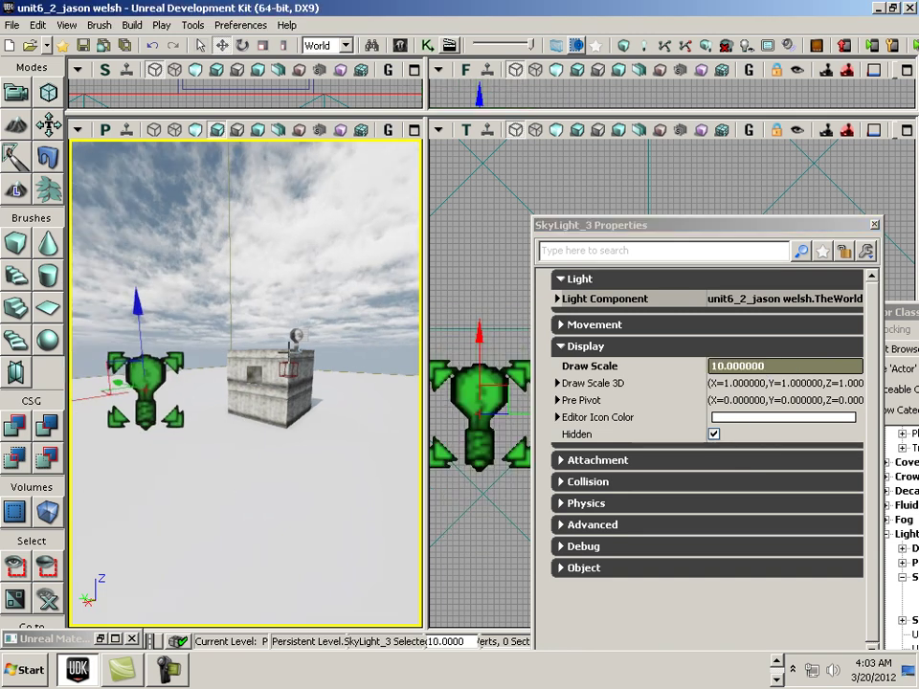
{"action": "left_click", "coordinate": [299, 336]}
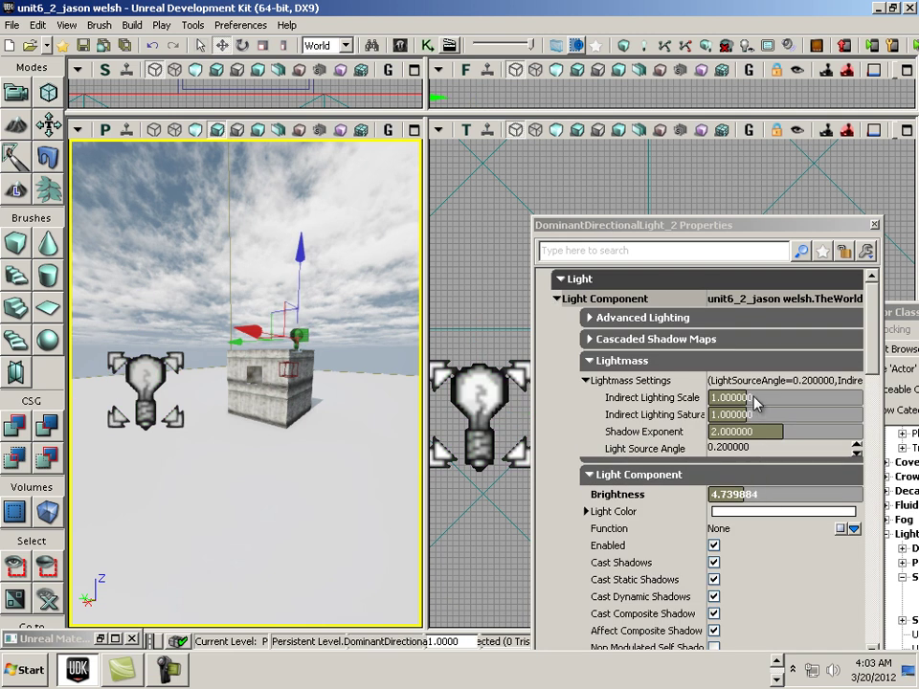
{"action": "scroll", "coordinate": [724, 469], "scroll_direction": "down", "scroll_amount": 1}
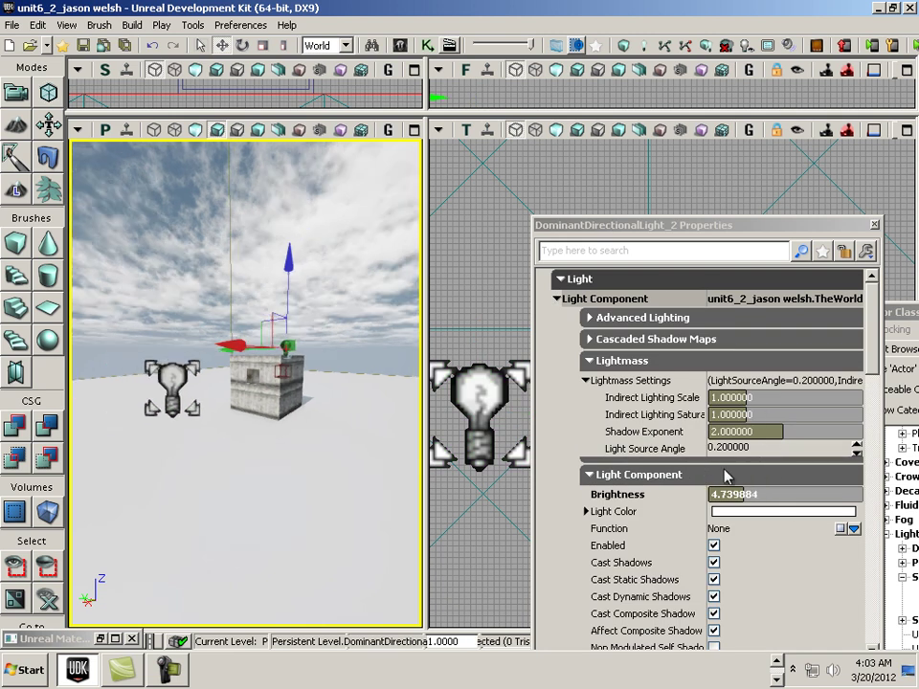
{"action": "left_click", "coordinate": [734, 513]}
{"action": "left_click", "coordinate": [548, 186]}
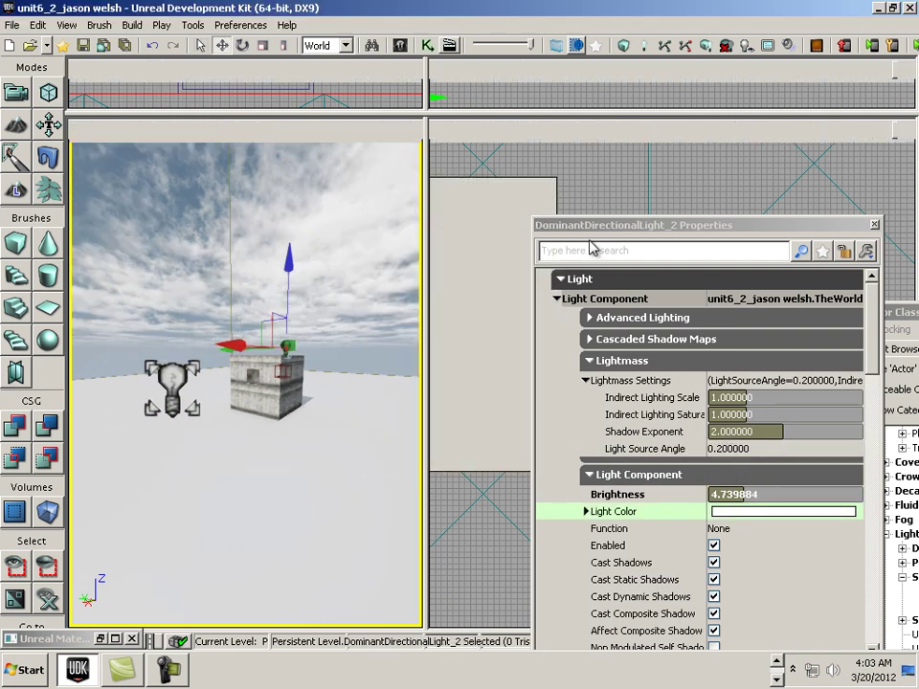
{"action": "mouse_move", "coordinate": [867, 321]}
{"action": "left_mouse_down"}
{"action": "mouse_move", "coordinate": [910, 511]}
{"action": "mouse_move", "coordinate": [896, 567]}
{"action": "left_mouse_up"}
{"action": "left_click", "coordinate": [739, 544]}
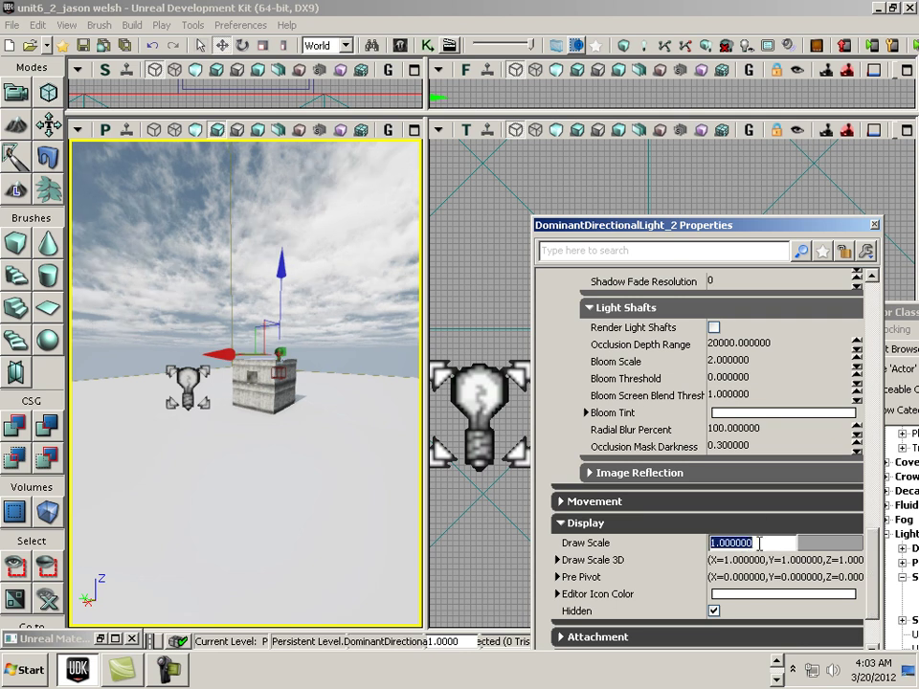
{"action": "type", "text": "5"}
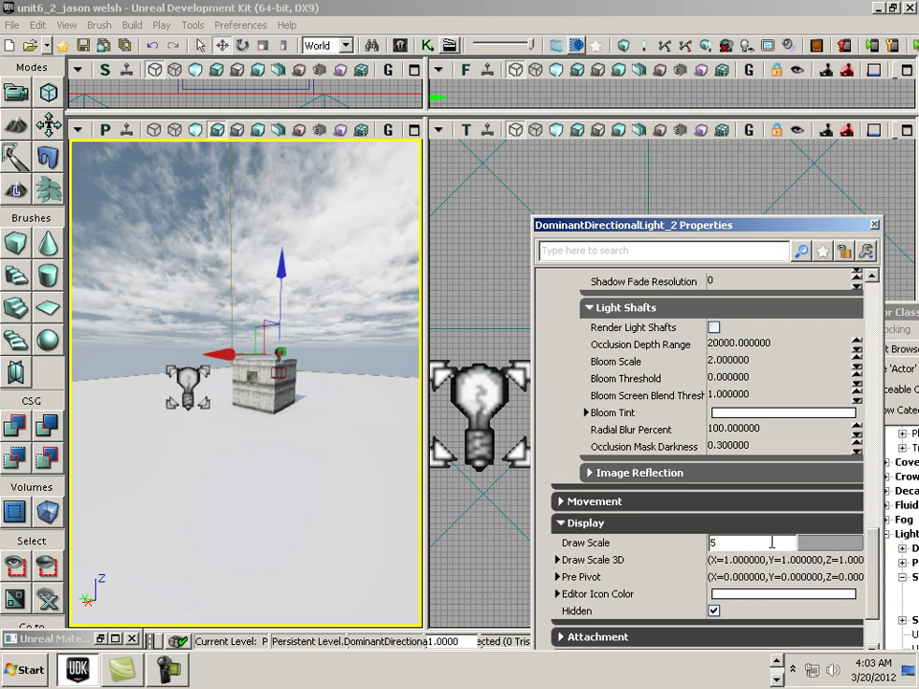
{"action": "key", "text": "Return"}
{"action": "left_click_drag", "start_coordinate": [226, 423], "coordinate": [219, 344]}
Reduce the dominant directional light's Draw Scale to 4.
{"action": "left_click", "coordinate": [762, 544]}
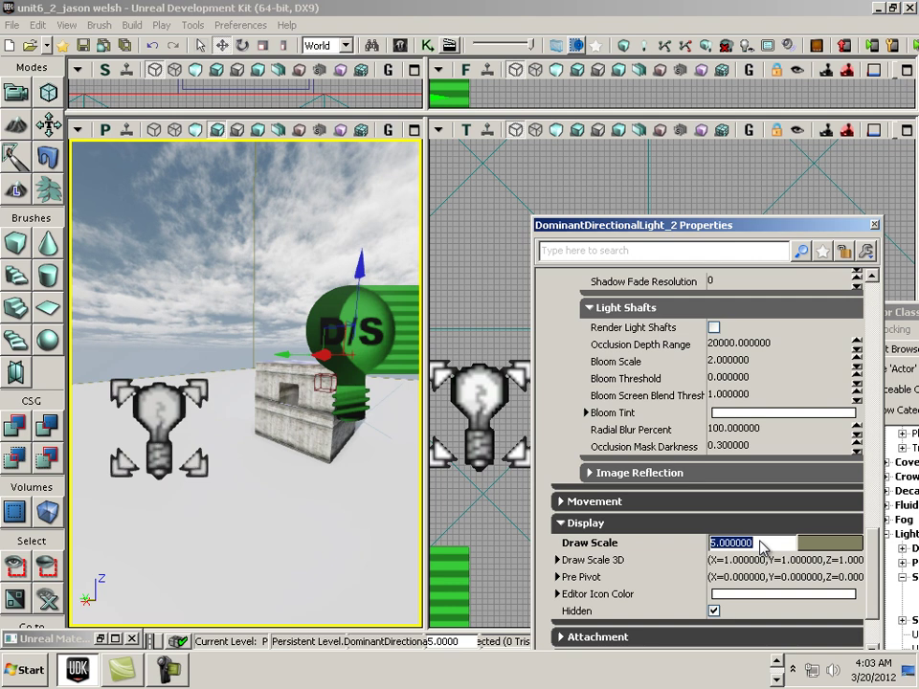
{"action": "type", "text": "4"}
{"action": "key", "text": "Return"}
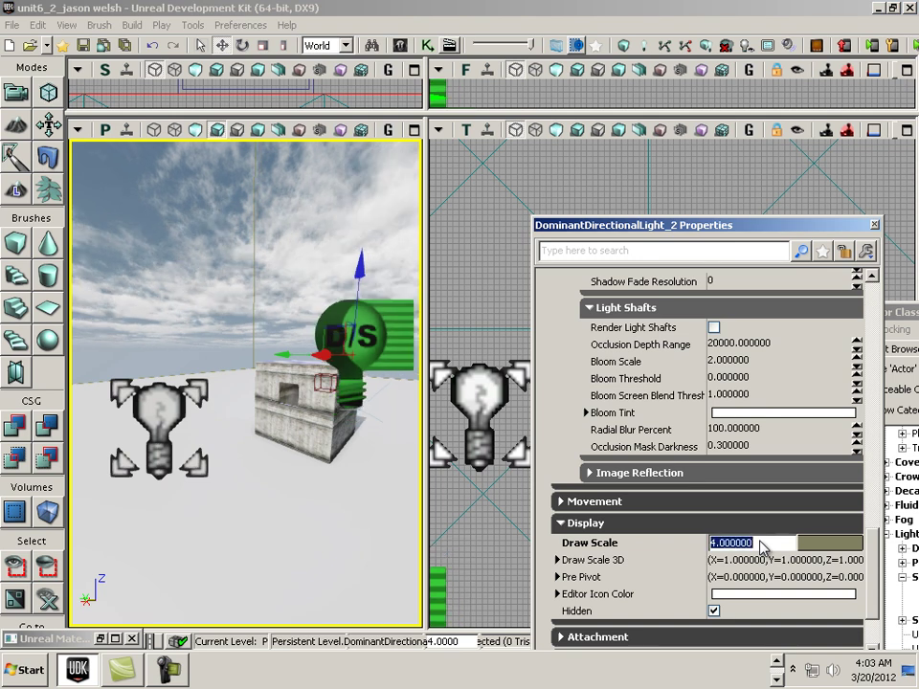
Move the sky light along the X axis toward the concrete building and raise it above the roof level.
{"action": "left_click", "coordinate": [182, 466]}
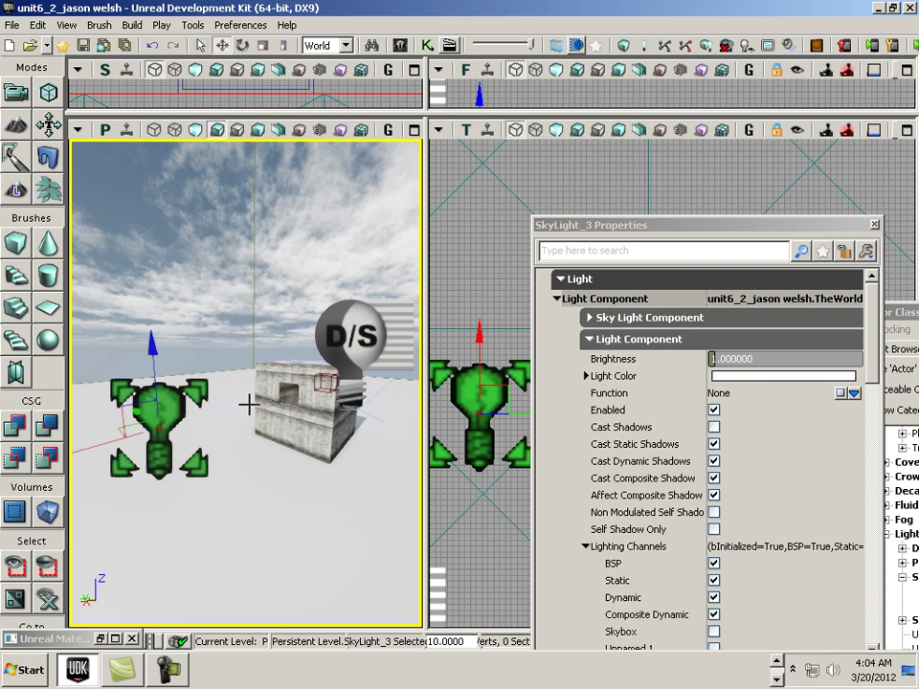
{"action": "left_click_drag", "start_coordinate": [261, 438], "coordinate": [197, 478]}
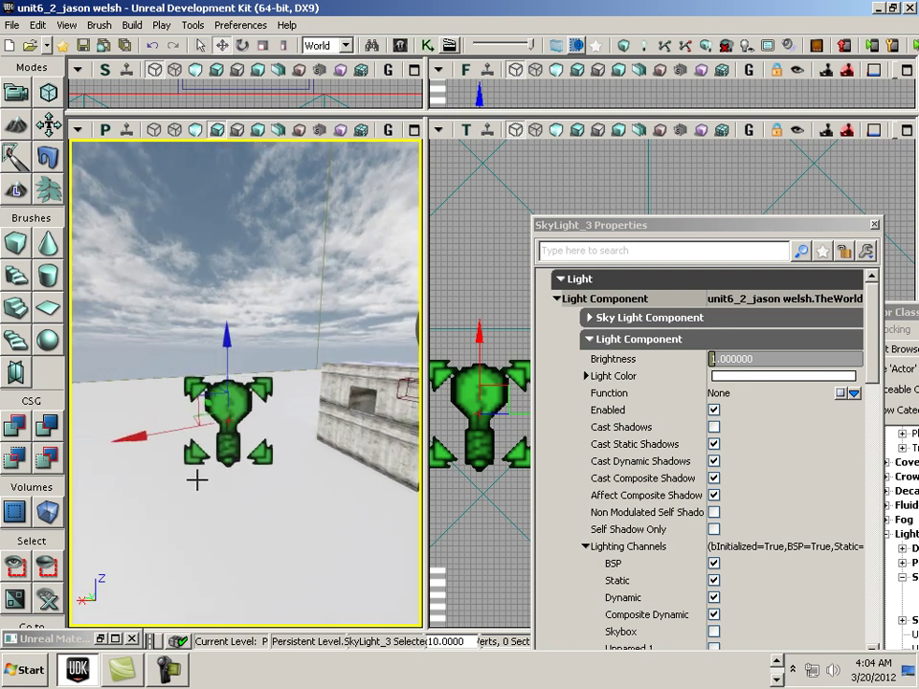
{"action": "left_click_drag", "start_coordinate": [143, 434], "coordinate": [314, 441]}
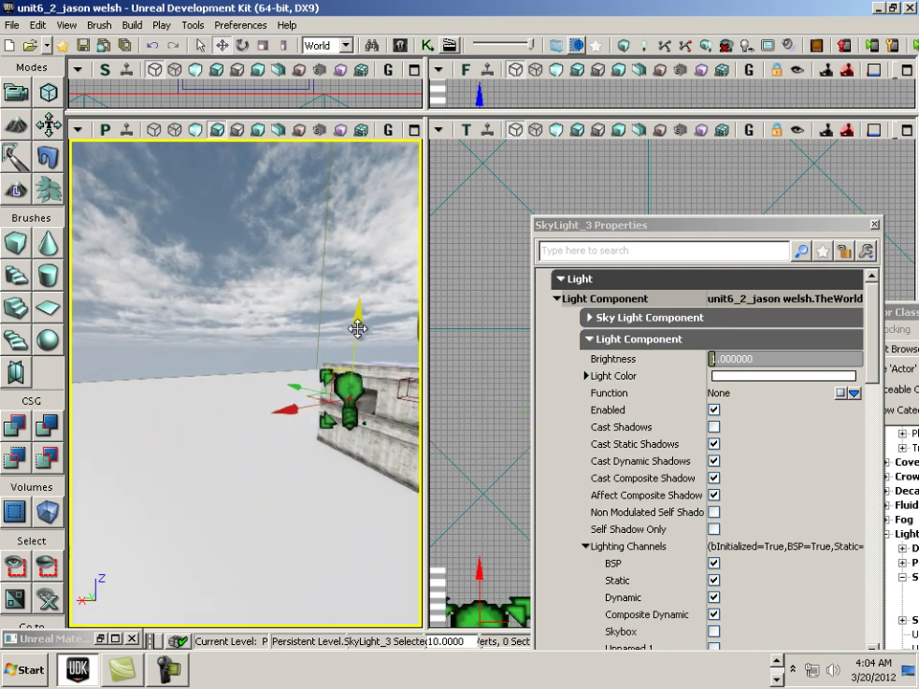
{"action": "left_click_drag", "start_coordinate": [357, 328], "coordinate": [370, 216]}
{"action": "left_click_drag", "start_coordinate": [307, 418], "coordinate": [313, 303]}
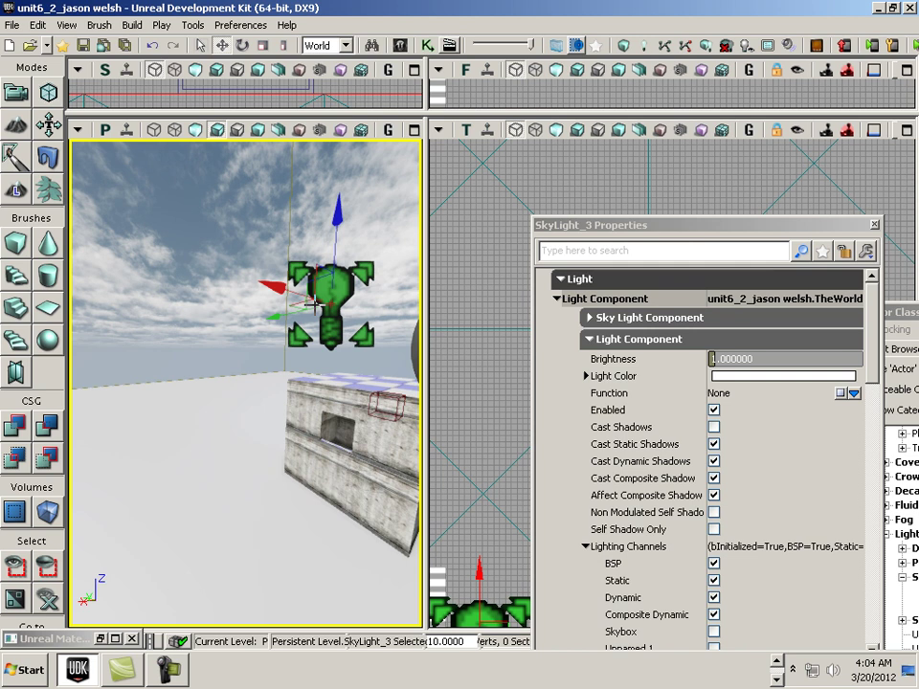
{"action": "left_click_drag", "start_coordinate": [277, 443], "coordinate": [354, 357]}
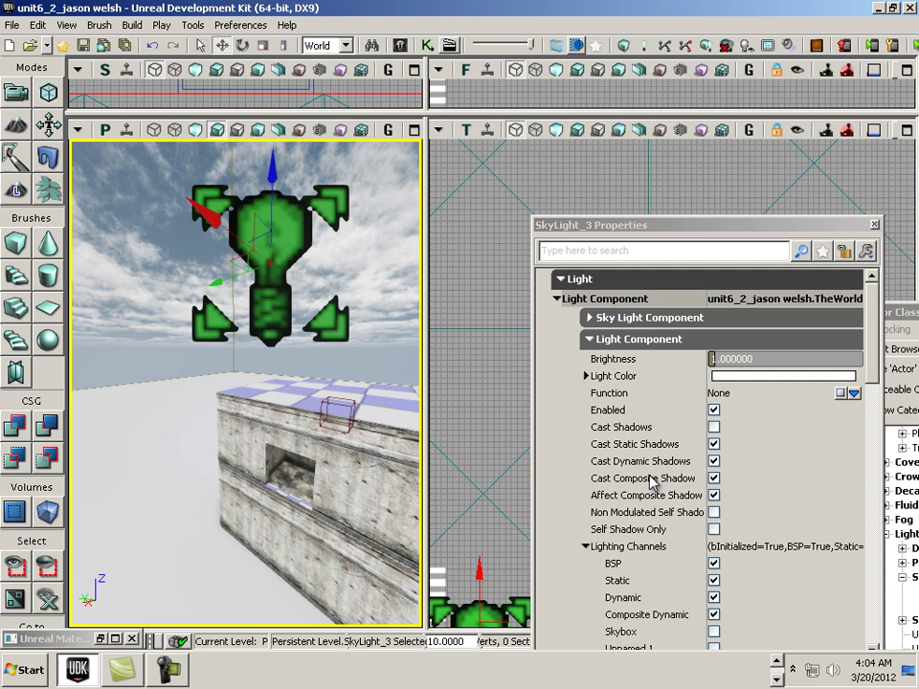
Set the sky light's Light Color to a pale blue with saturation 0.46 and full value.
{"action": "left_click", "coordinate": [752, 377]}
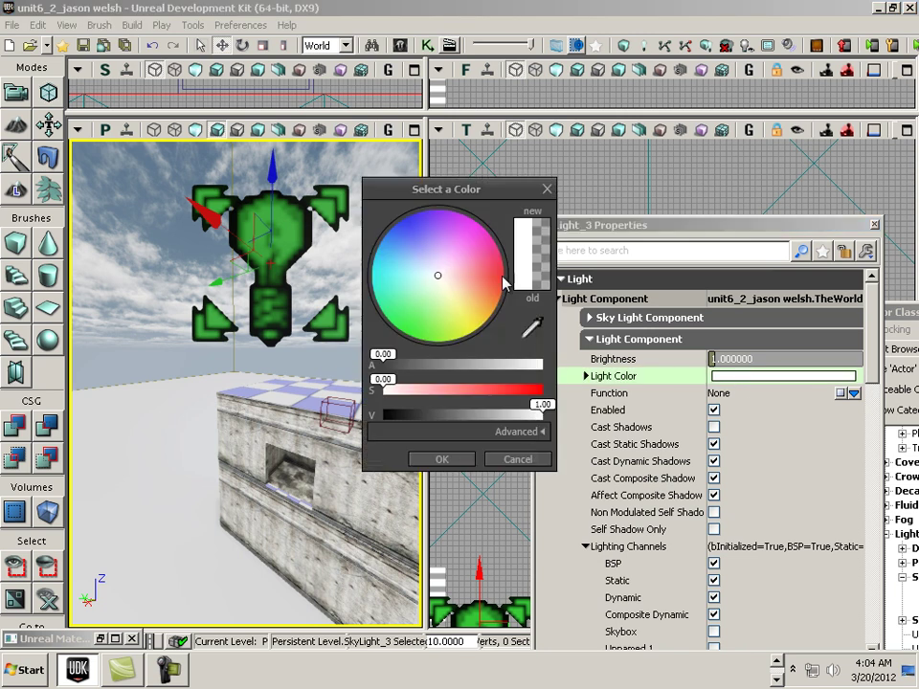
{"action": "left_click", "coordinate": [444, 279]}
{"action": "left_click_drag", "start_coordinate": [444, 280], "coordinate": [431, 273]}
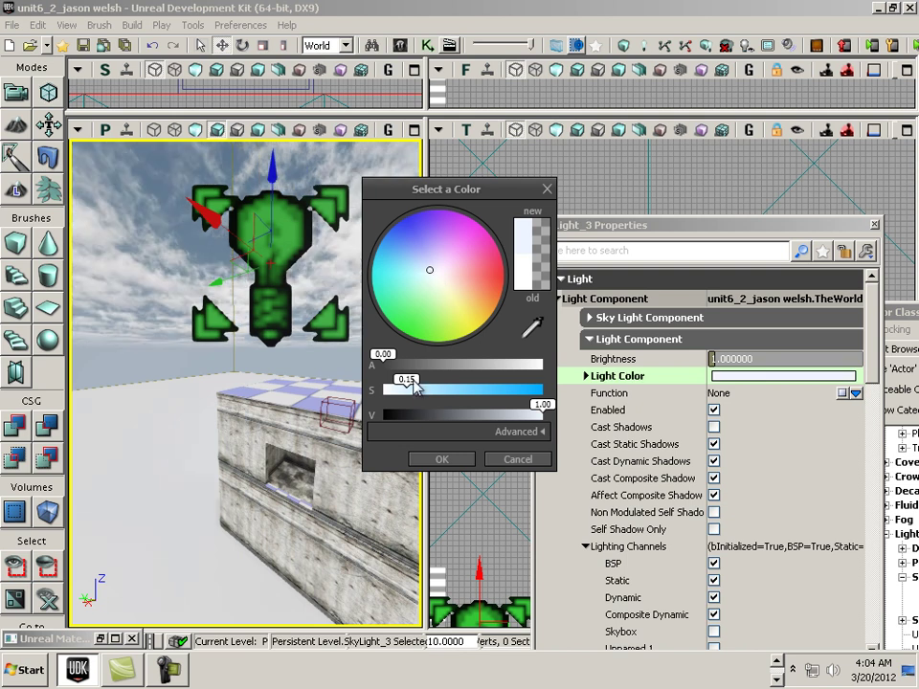
{"action": "left_click_drag", "start_coordinate": [413, 387], "coordinate": [415, 389]}
{"action": "left_click", "coordinate": [426, 269]}
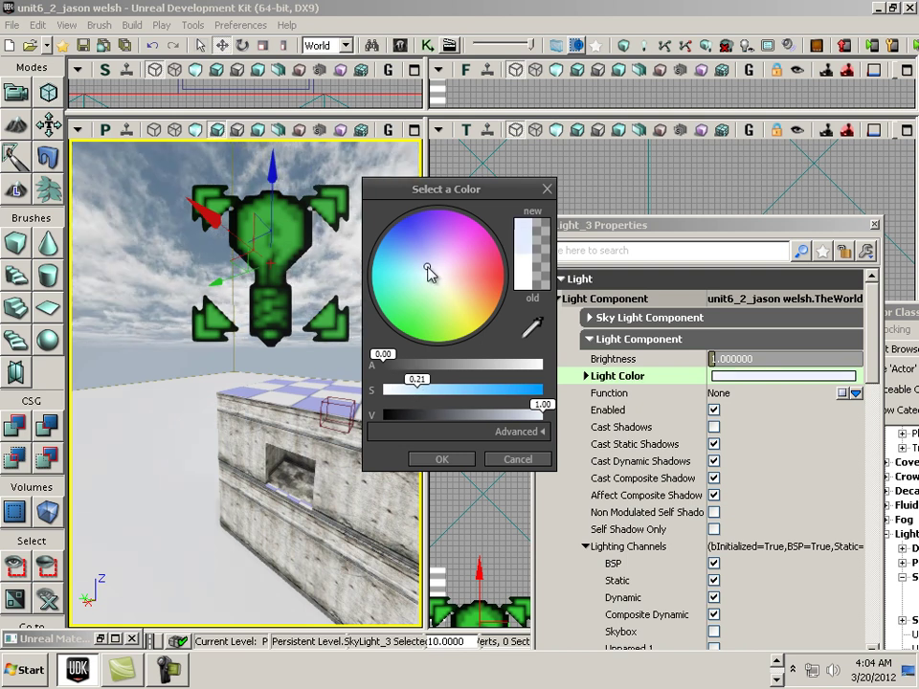
{"action": "left_click_drag", "start_coordinate": [427, 269], "coordinate": [421, 261]}
{"action": "left_click", "coordinate": [450, 386]}
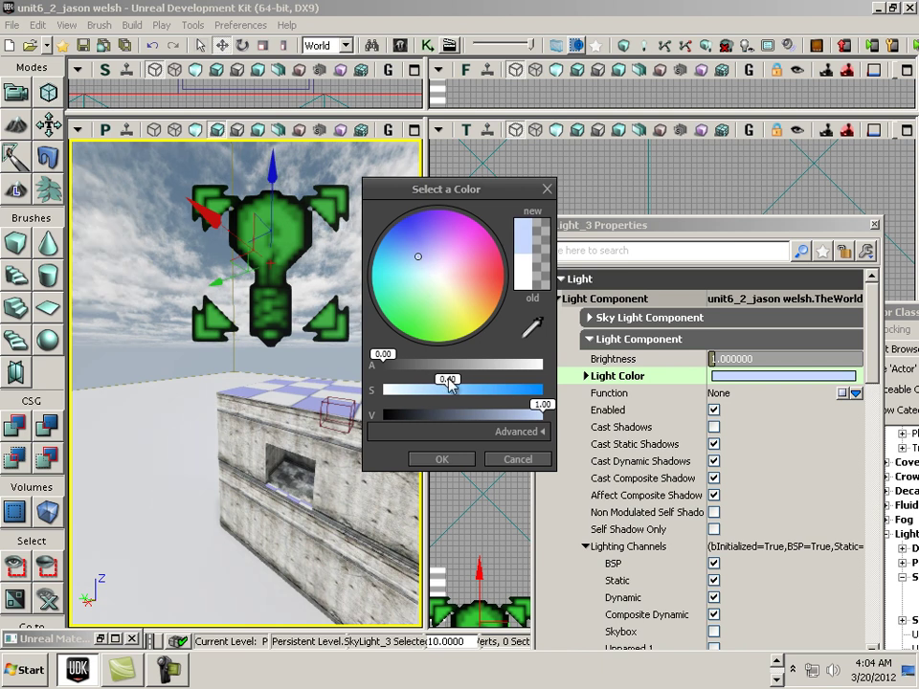
{"action": "left_click_drag", "start_coordinate": [450, 386], "coordinate": [458, 386]}
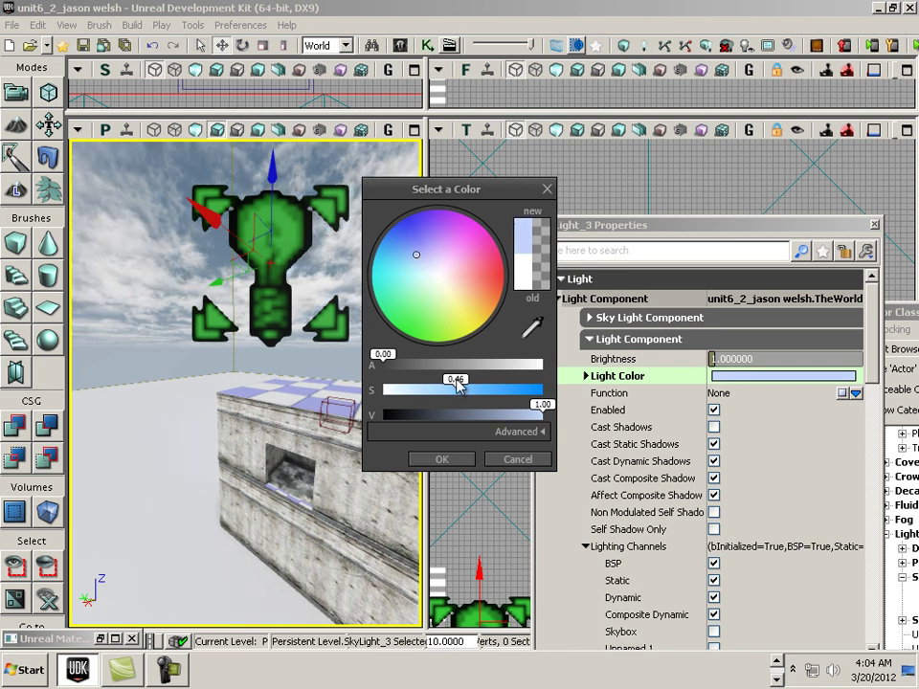
{"action": "left_click", "coordinate": [436, 464]}
Compare pink and lavender Light Color tints on the building's shadowed side, and choose a stronger blue with saturation 0.60 for the sky light.
{"action": "left_click_drag", "start_coordinate": [399, 465], "coordinate": [64, 491]}
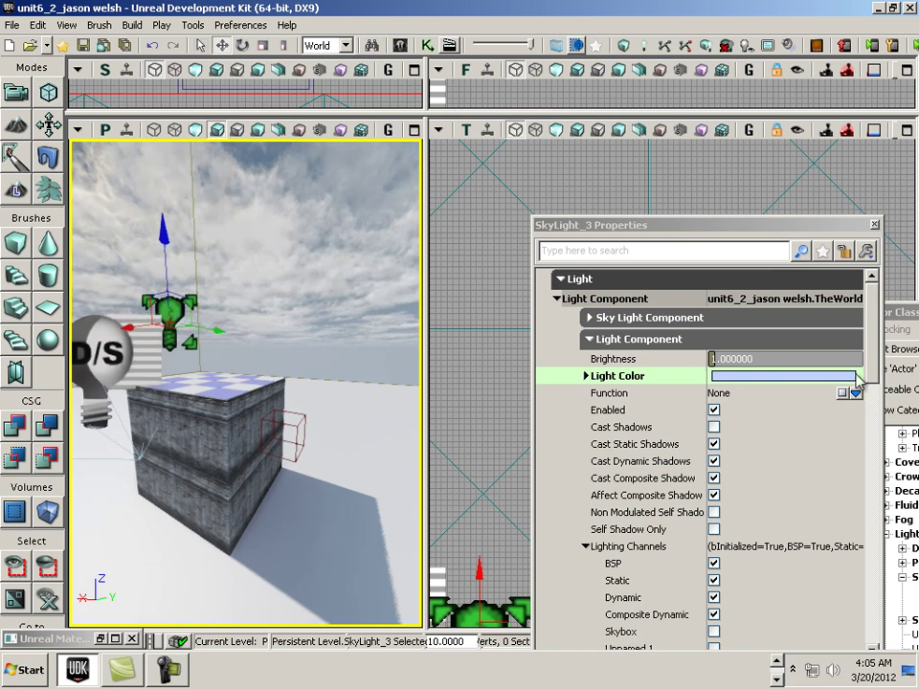
{"action": "double_click", "coordinate": [751, 376]}
{"action": "left_click_drag", "start_coordinate": [474, 269], "coordinate": [467, 258]}
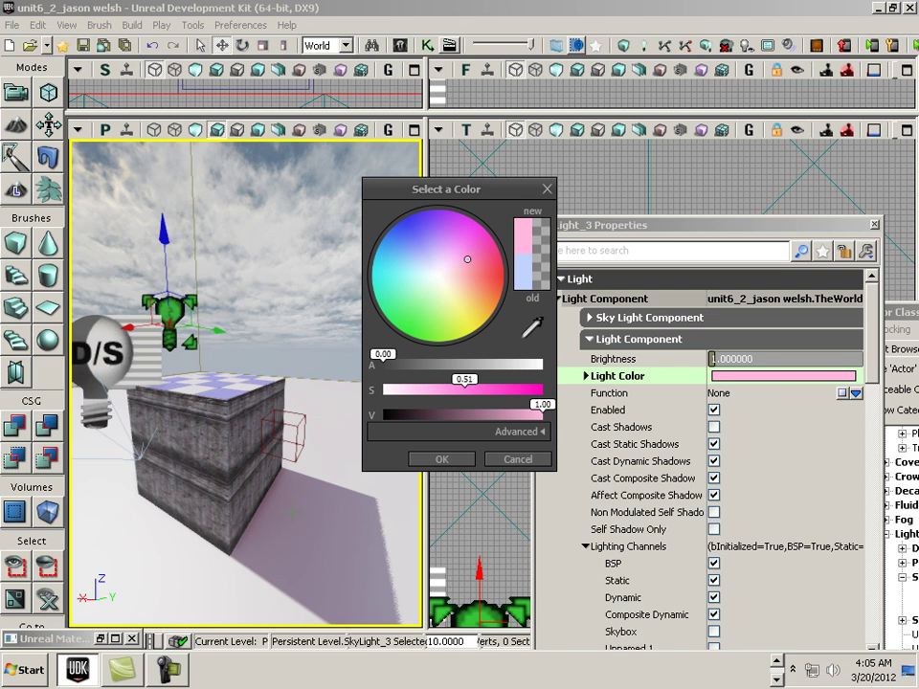
{"action": "left_click_drag", "start_coordinate": [465, 259], "coordinate": [429, 257]}
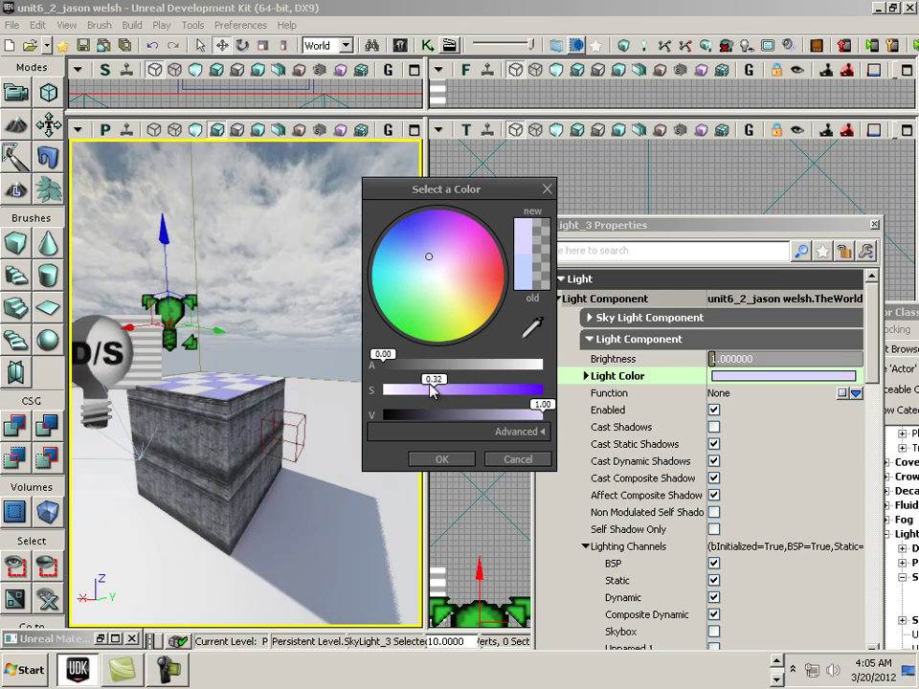
{"action": "left_click_drag", "start_coordinate": [427, 260], "coordinate": [422, 254]}
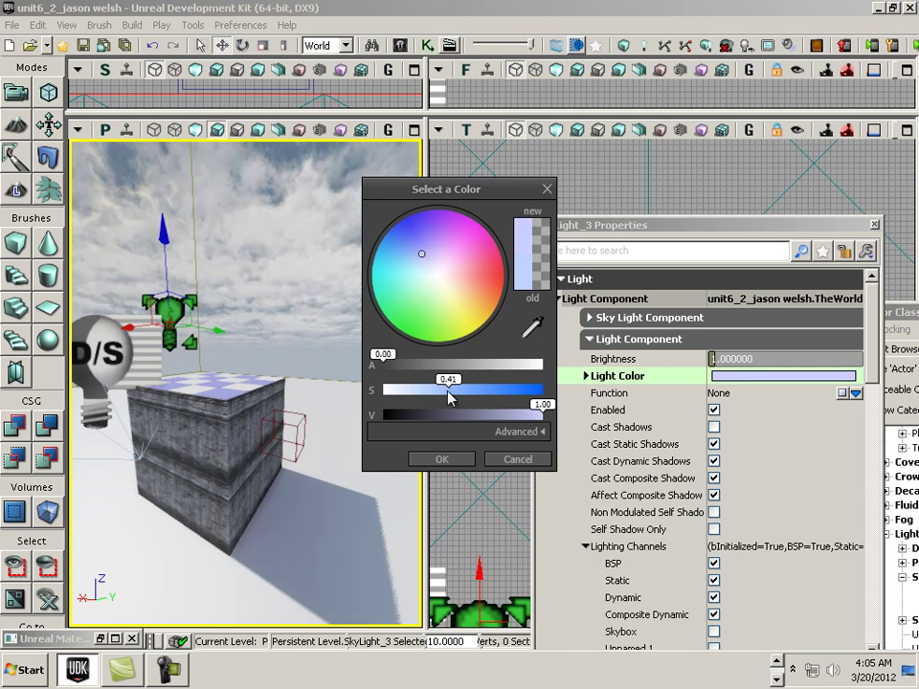
{"action": "left_click_drag", "start_coordinate": [423, 257], "coordinate": [415, 243]}
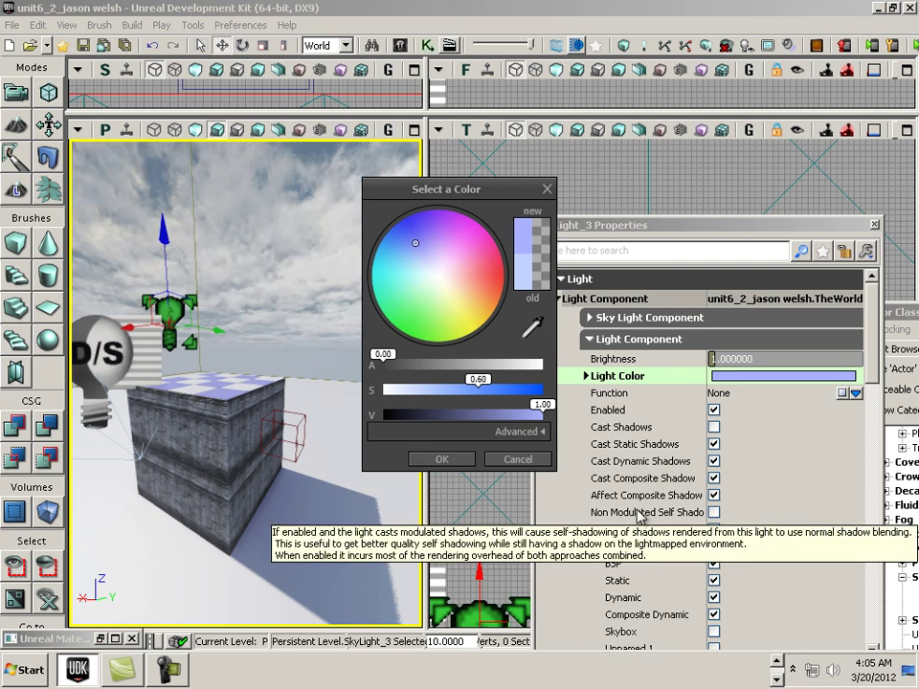
{"action": "mouse_move", "coordinate": [870, 362]}
{"action": "left_mouse_down"}
{"action": "mouse_move", "coordinate": [877, 411]}
{"action": "mouse_move", "coordinate": [873, 367]}
{"action": "left_mouse_up"}
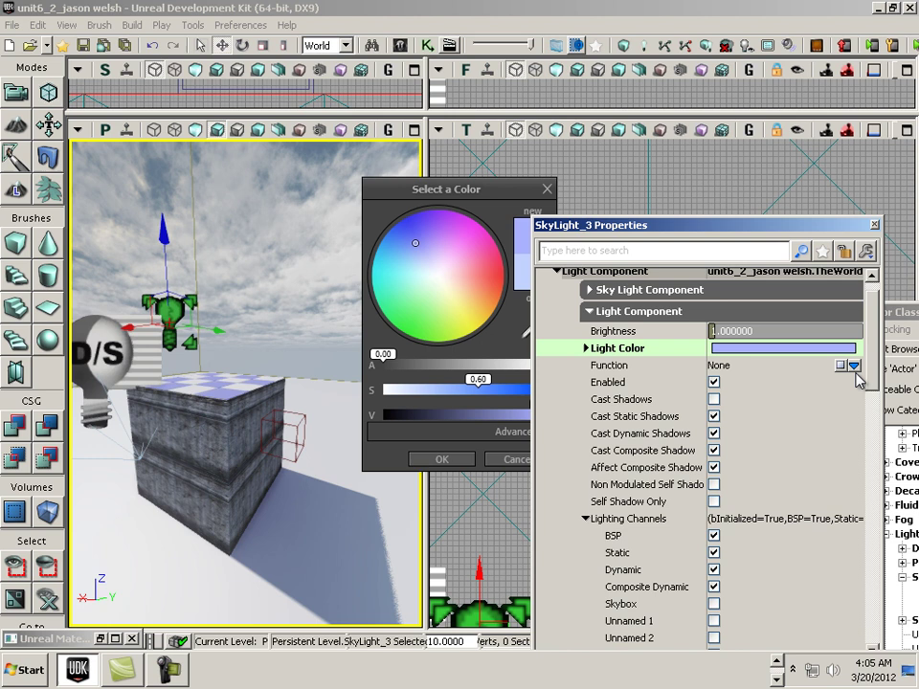